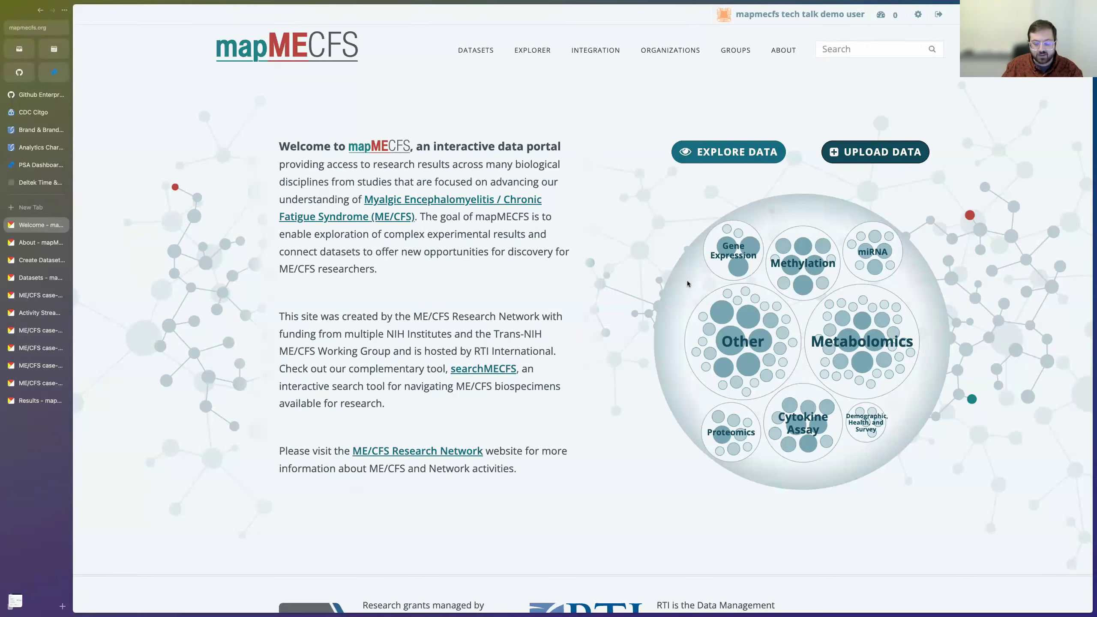
Step: Inspect the tag bubbles inside the Other and Metabolomics groups of the homepage data chart
mouse_move(713, 305)
mouse_move(743, 318)
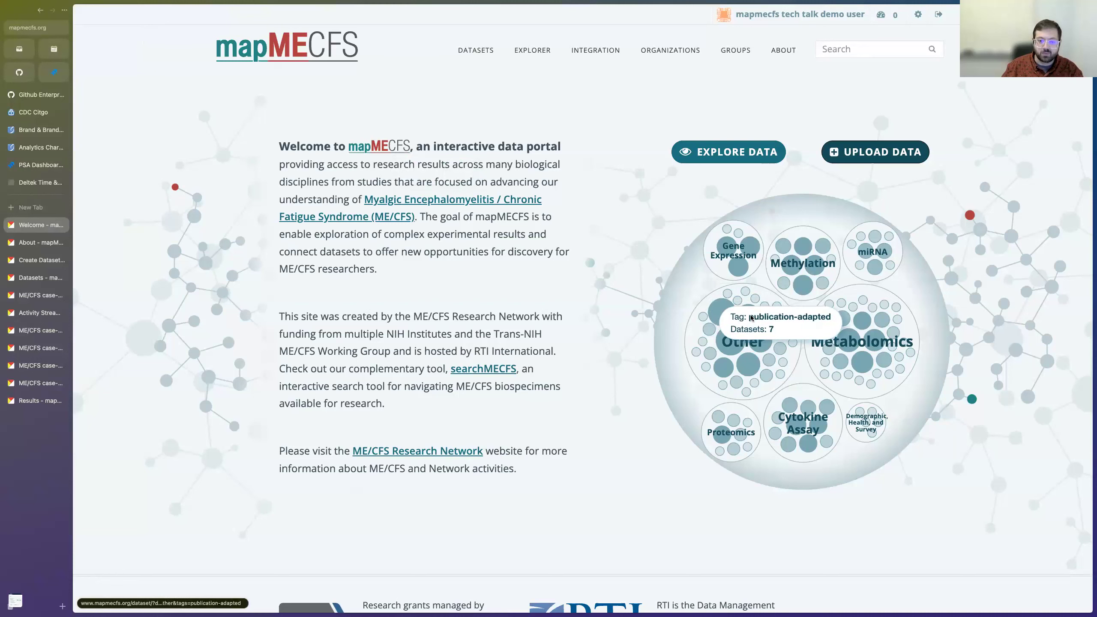
mouse_move(769, 336)
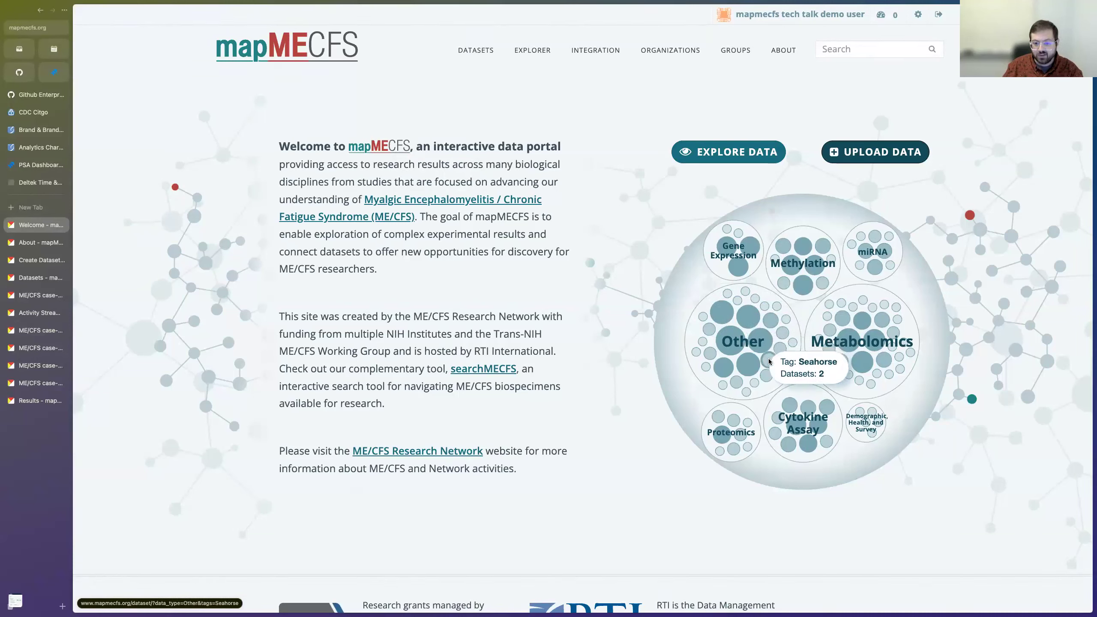
mouse_move(752, 365)
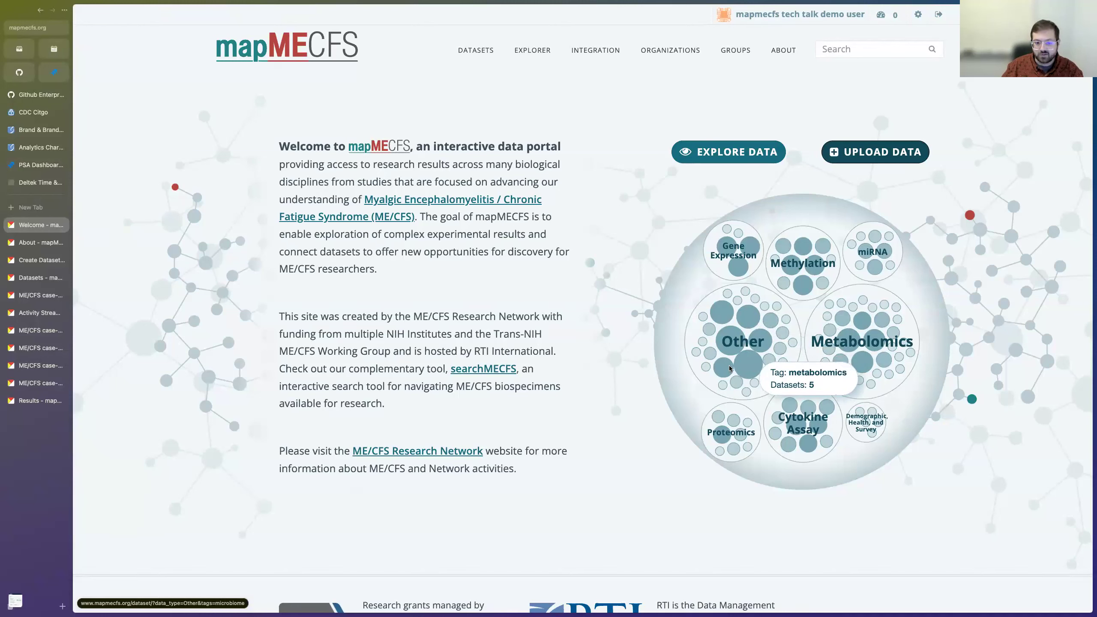
mouse_move(851, 340)
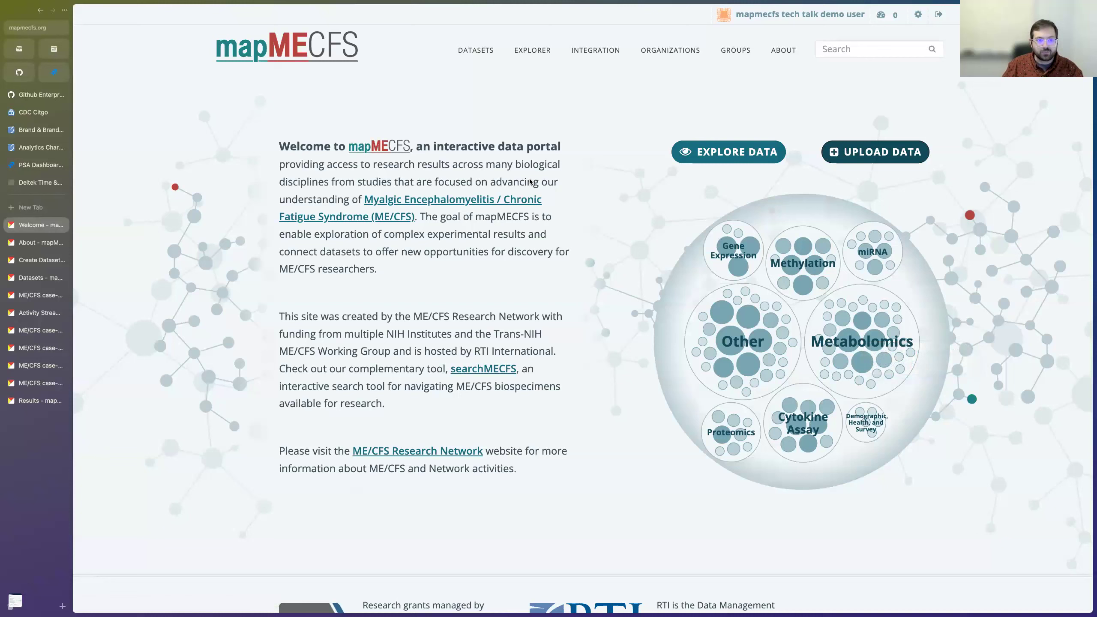
Step: Open the About page and read through it down to the list of expandable help sections
left_click(42, 245)
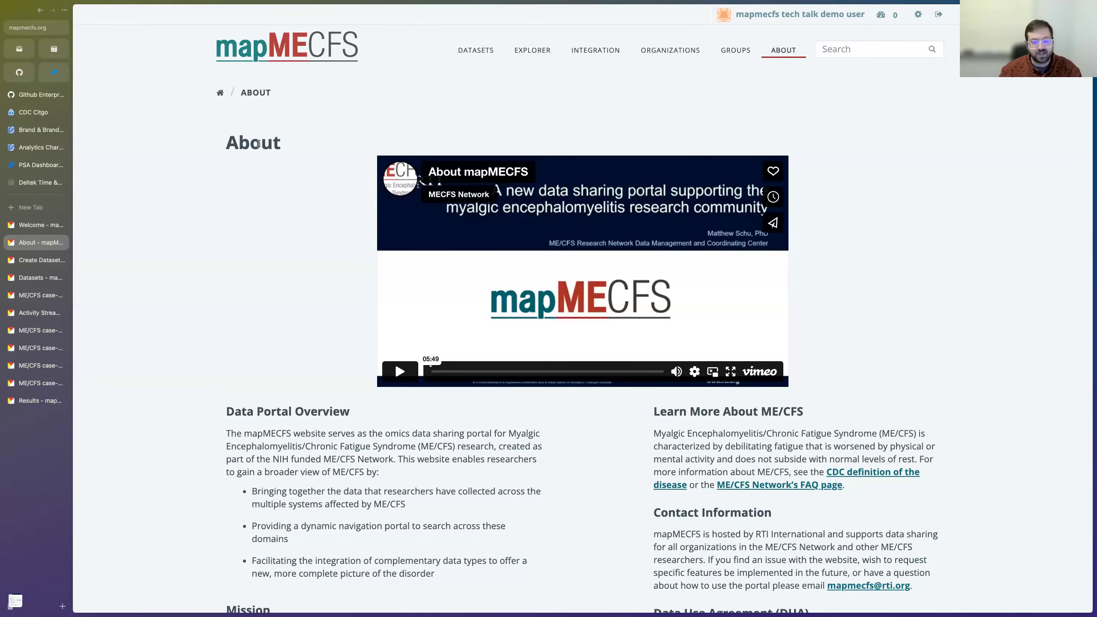
scroll(259, 264, "down", 6)
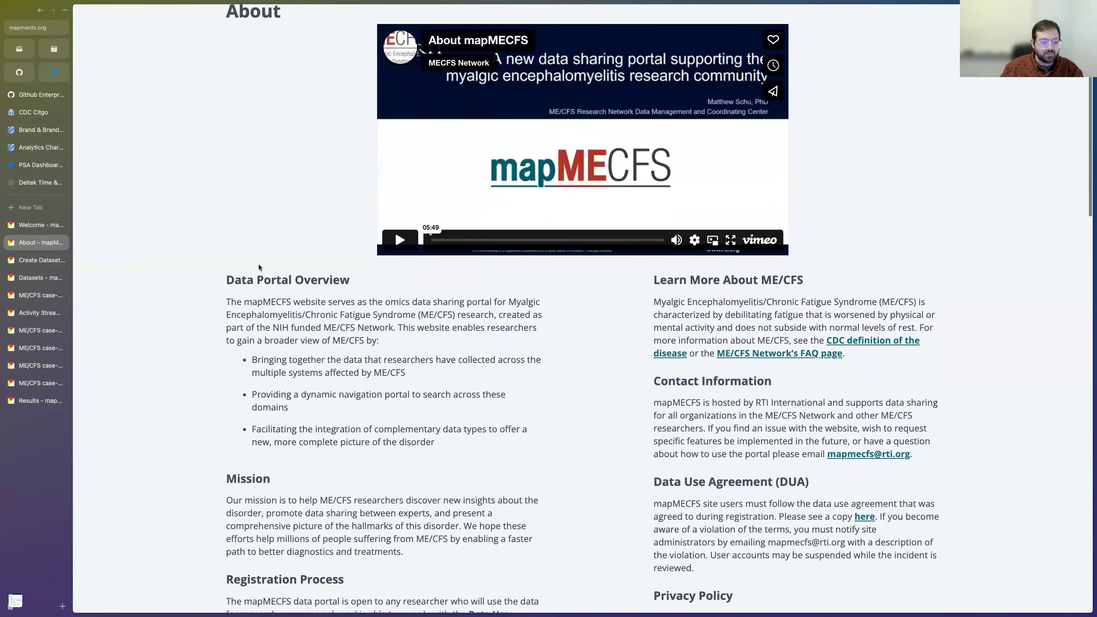
scroll(259, 264, "down", 18)
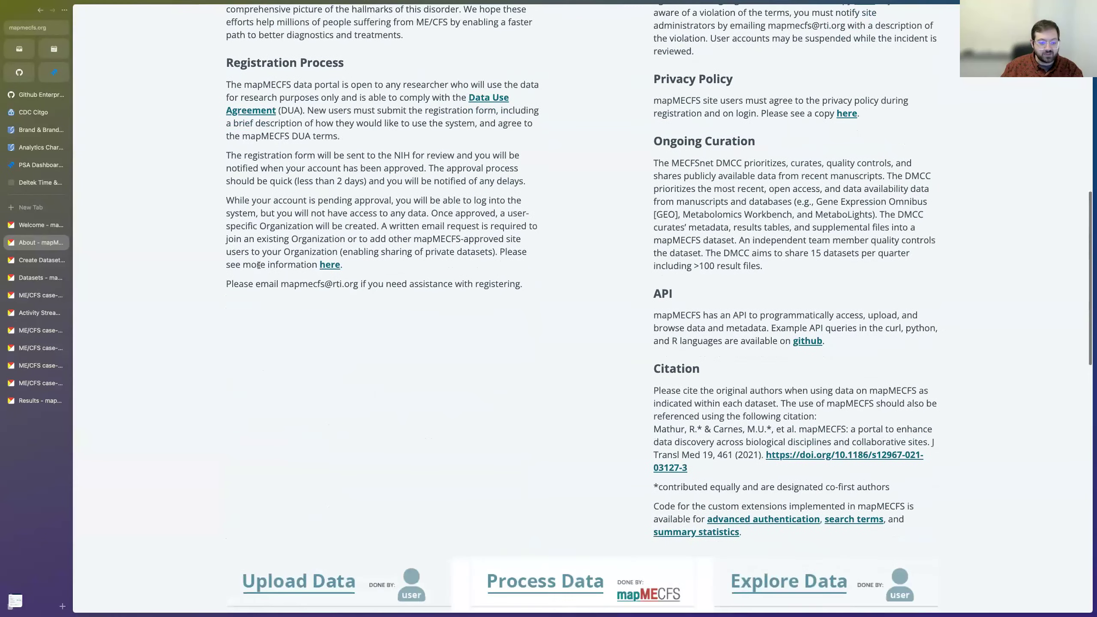
scroll(199, 239, "down", 1)
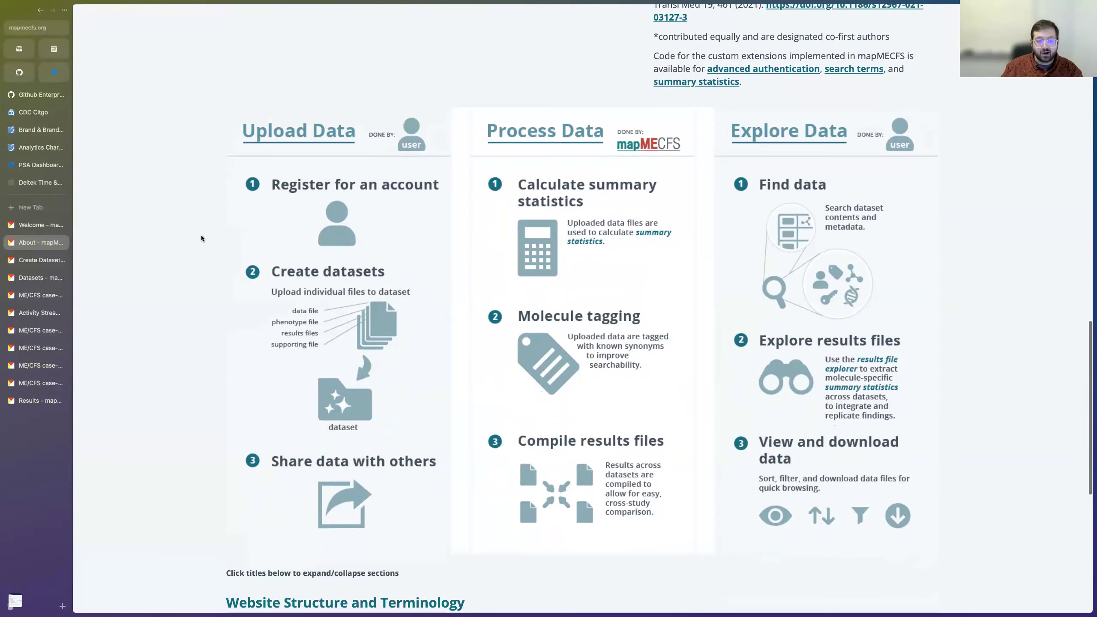
scroll(201, 237, "down", 6)
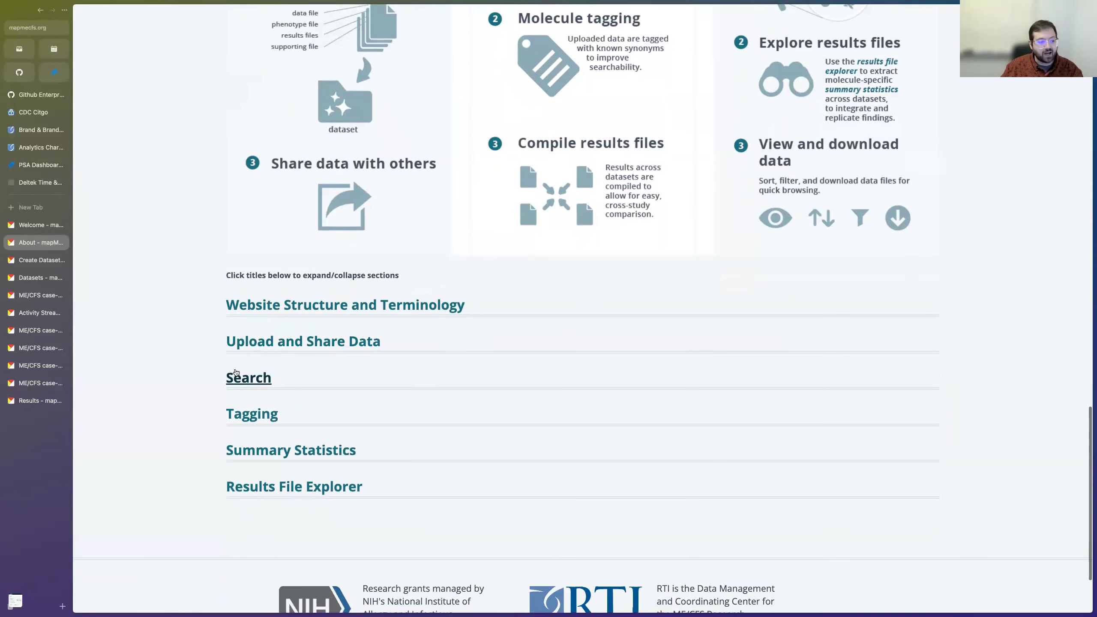
Step: Expand the Tagging help section, review its recognized data types and table, and collapse it again
left_click(246, 413)
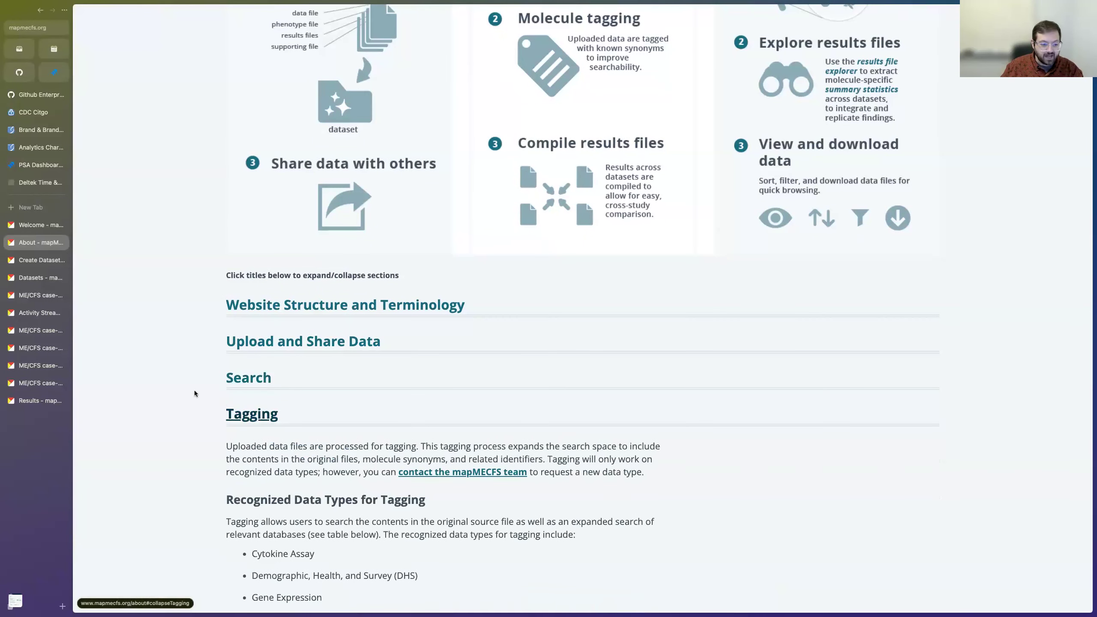
scroll(194, 392, "down", 2)
scroll(194, 392, "down", 6)
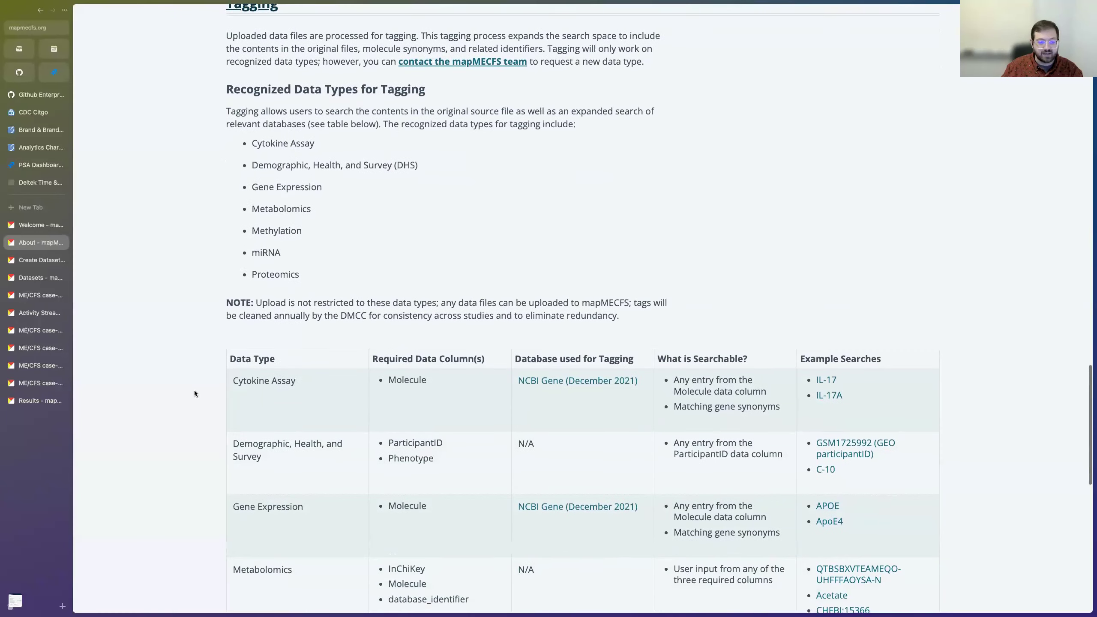
scroll(420, 322, "up", 4)
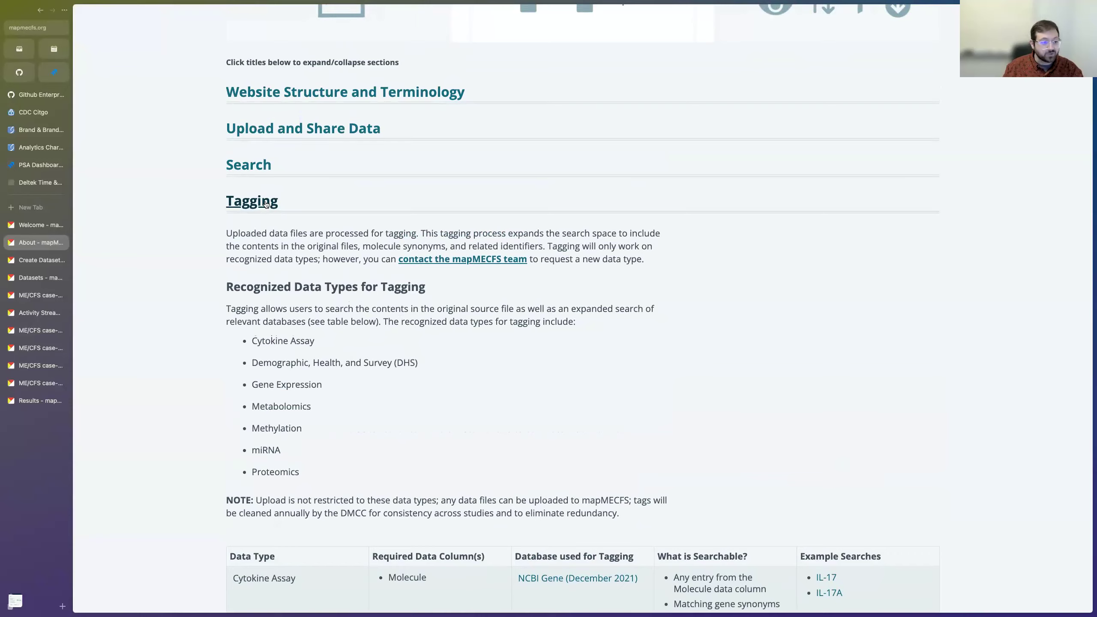
left_click(266, 204)
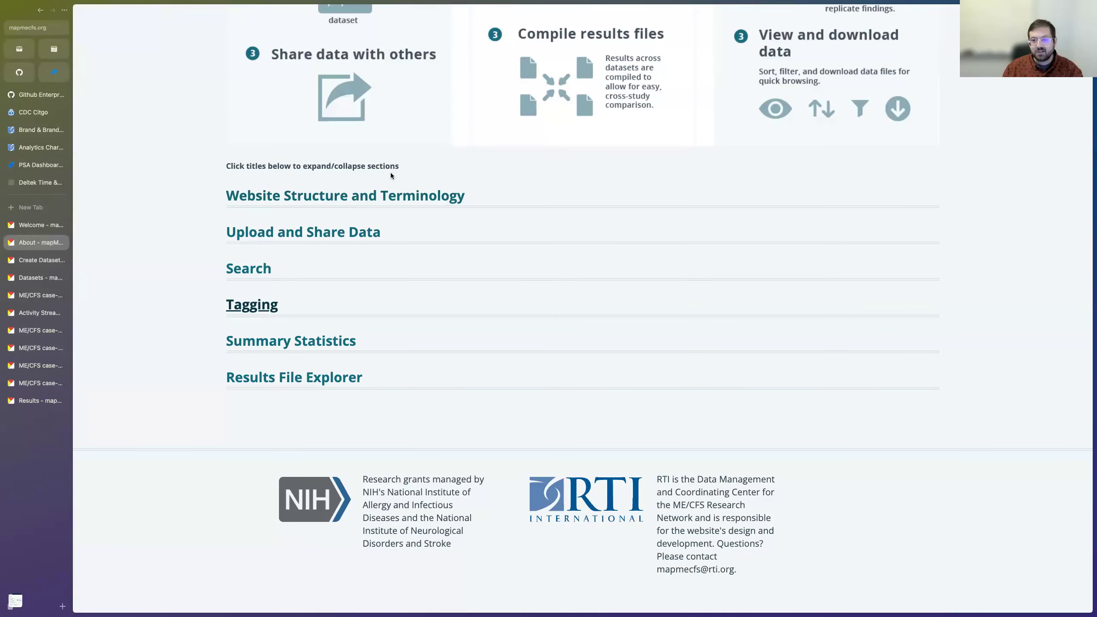
scroll(391, 172, "up", 15)
scroll(391, 172, "up", 10)
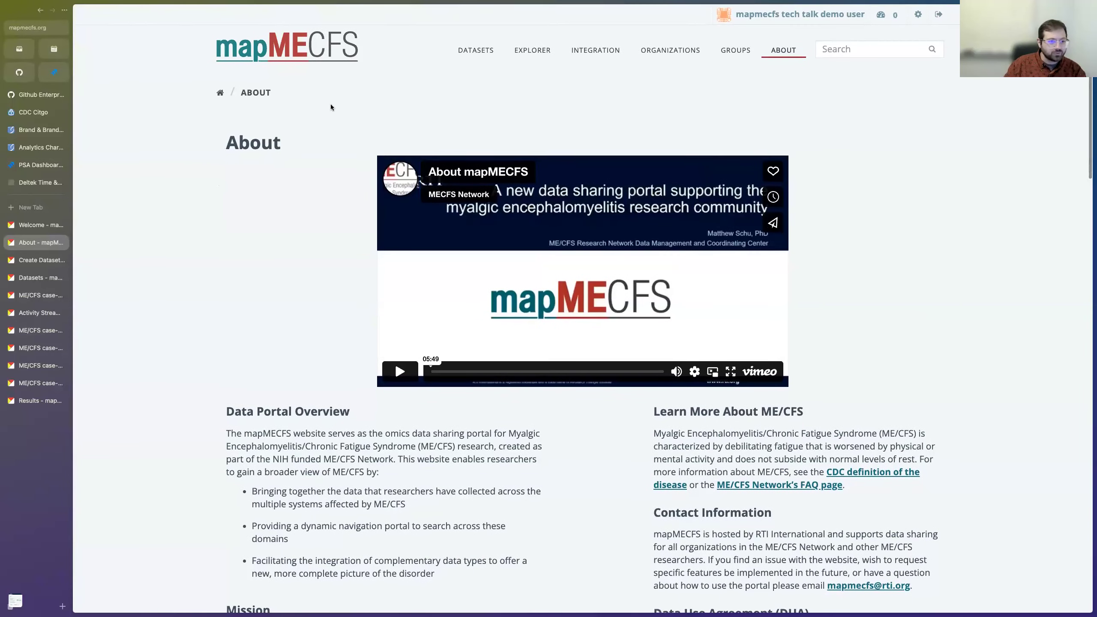
Step: Switch to the Create Dataset form and review its fields down to the contact information
left_click(44, 225)
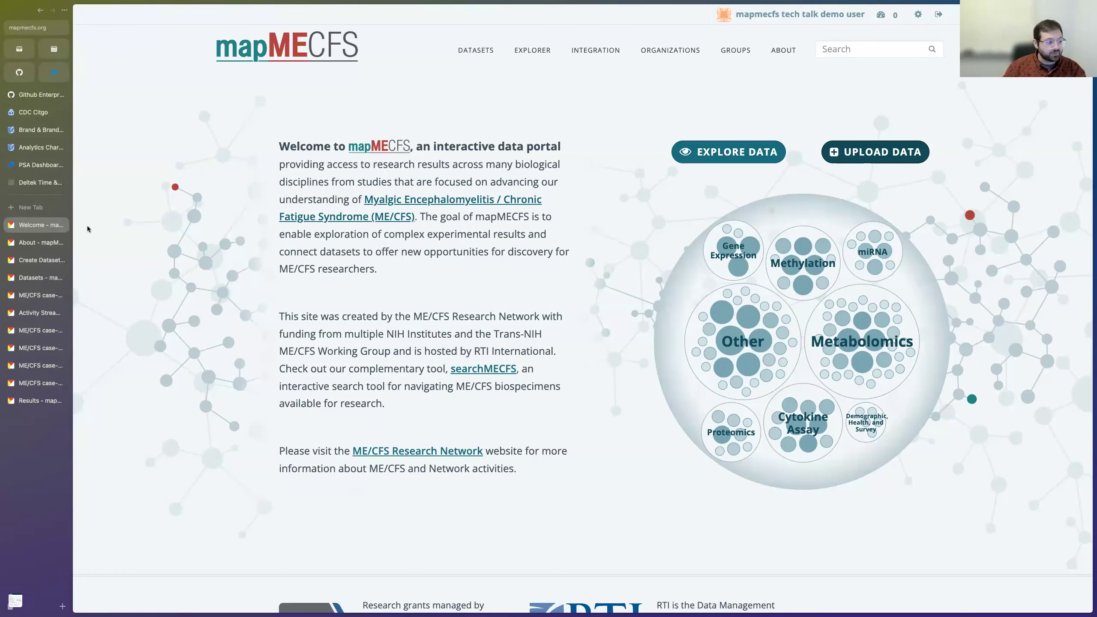
left_click(36, 260)
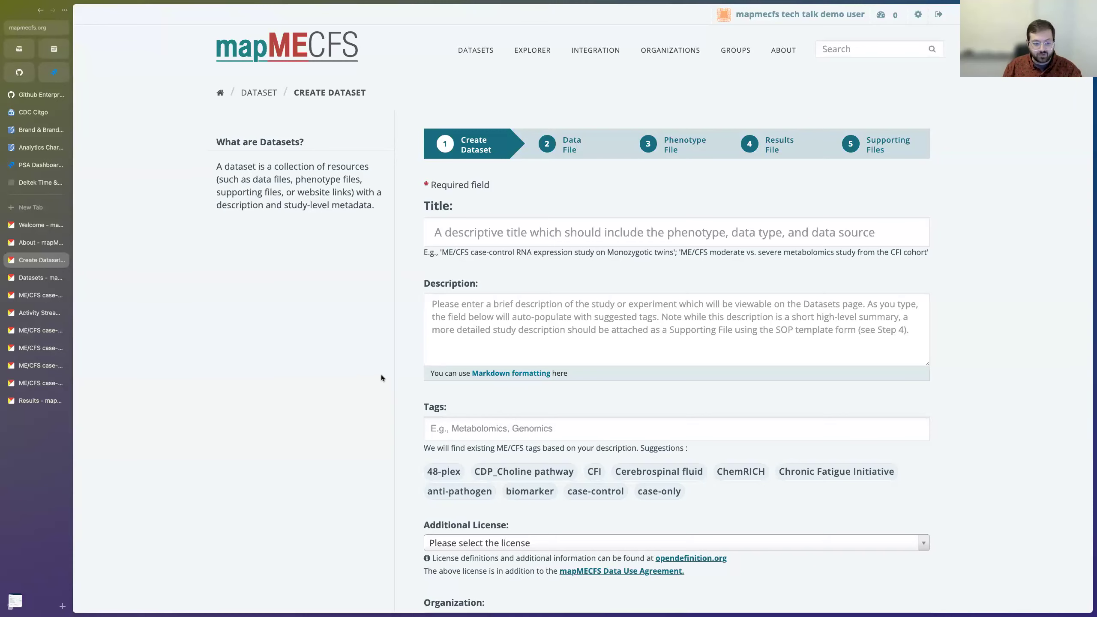
scroll(378, 378, "down", 2)
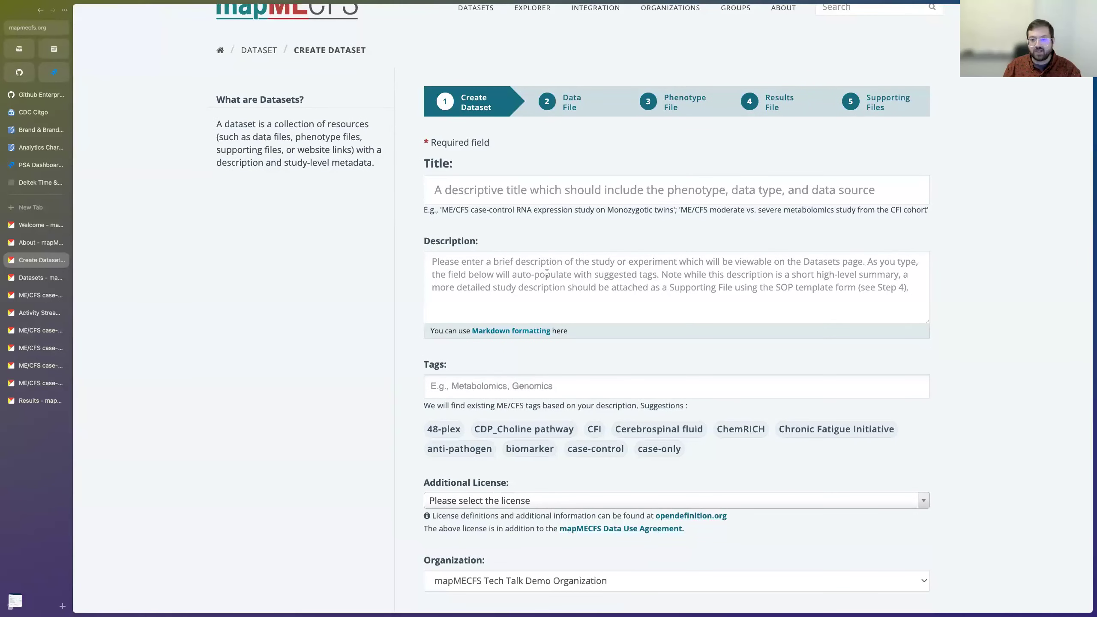
scroll(307, 403, "down", 10)
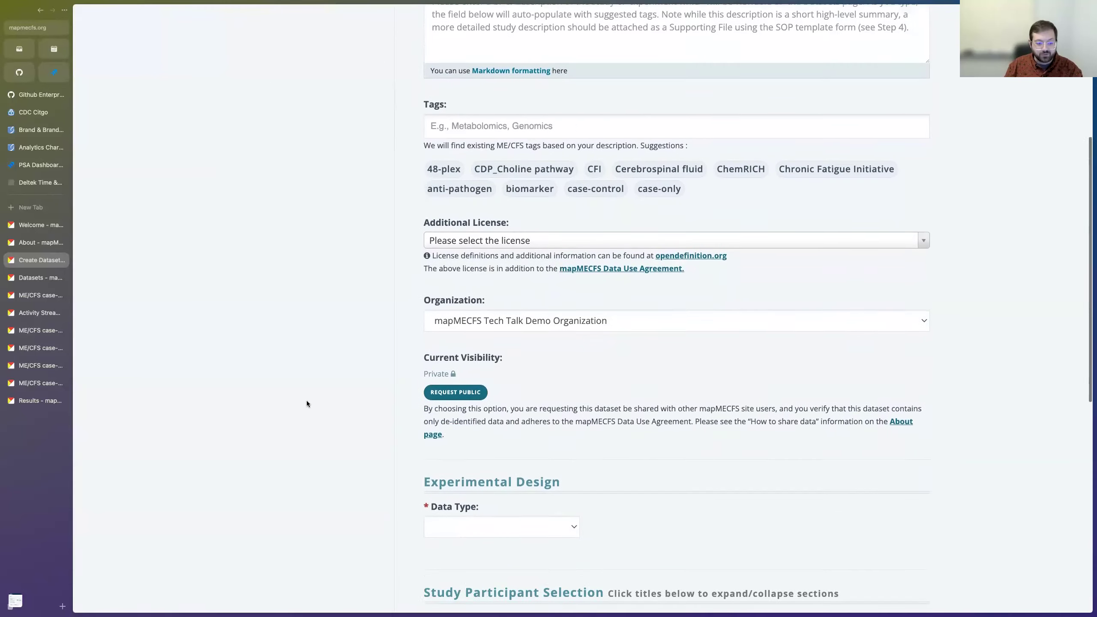
scroll(307, 404, "down", 6)
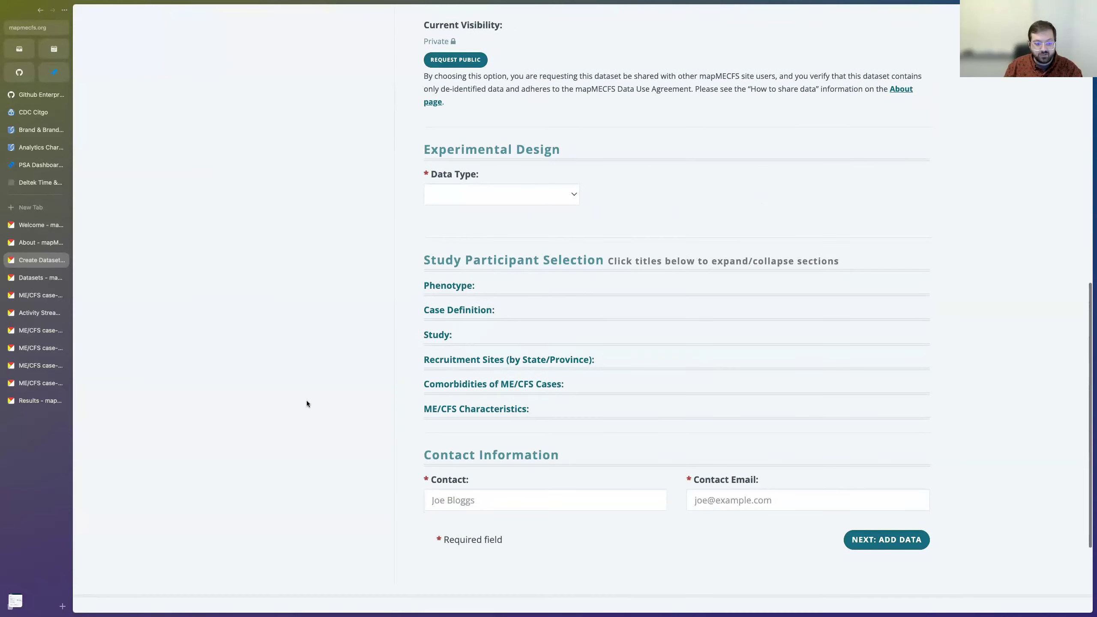
Step: Expand the Study, Case Definition and Phenotype sections under Study Participant Selection
left_click(449, 337)
left_click(454, 311)
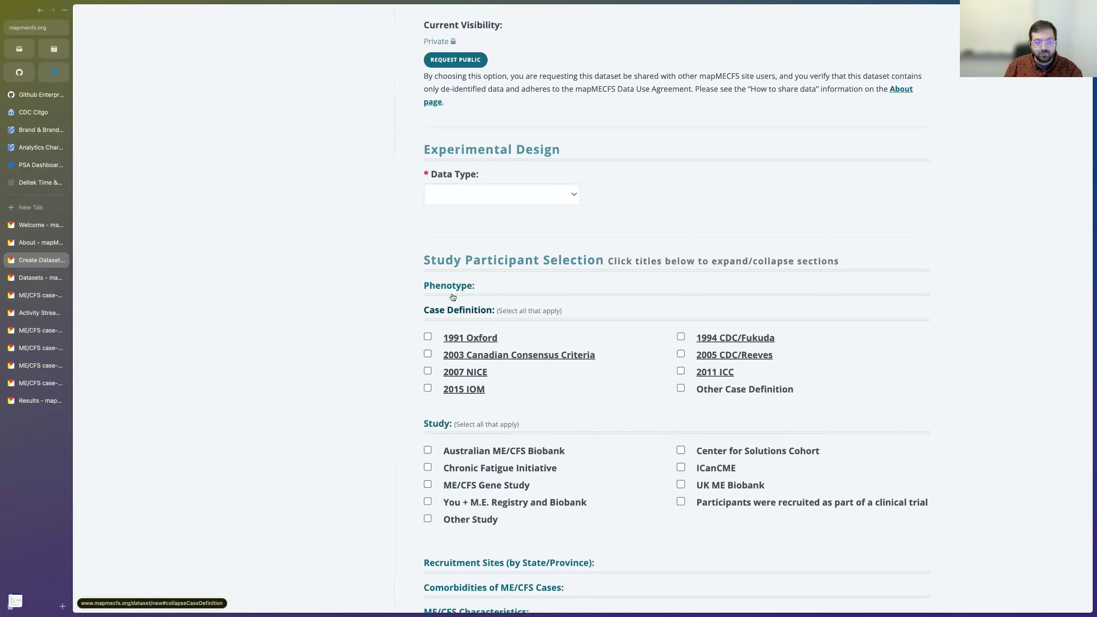
left_click(450, 287)
Step: Set the new dataset's data type to Metabolomics and return to the start of the form
left_click(479, 204)
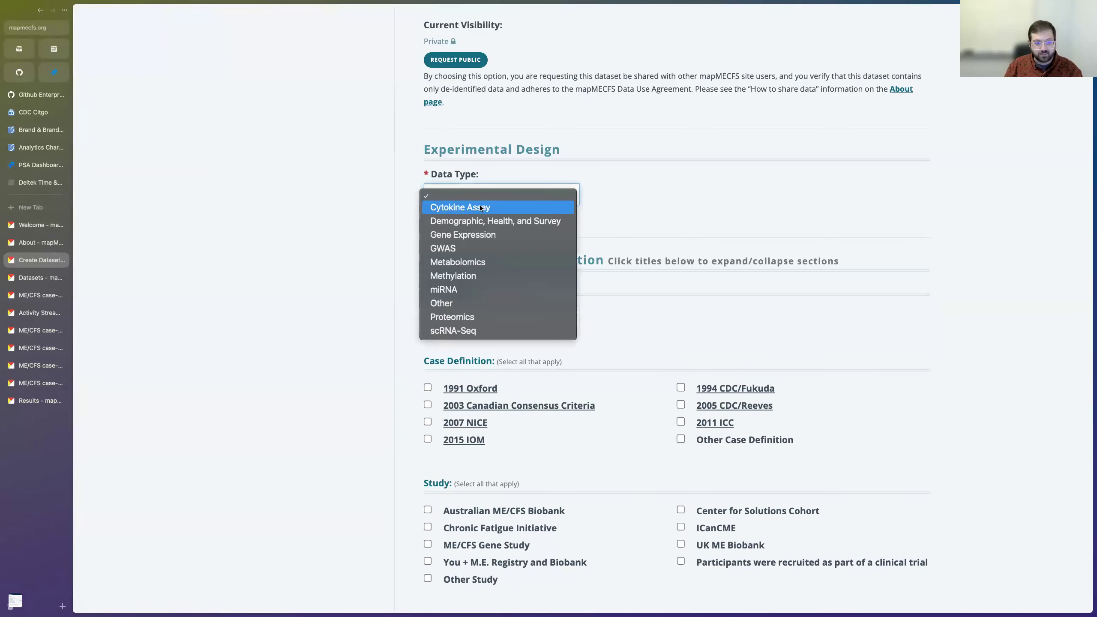
left_click(489, 263)
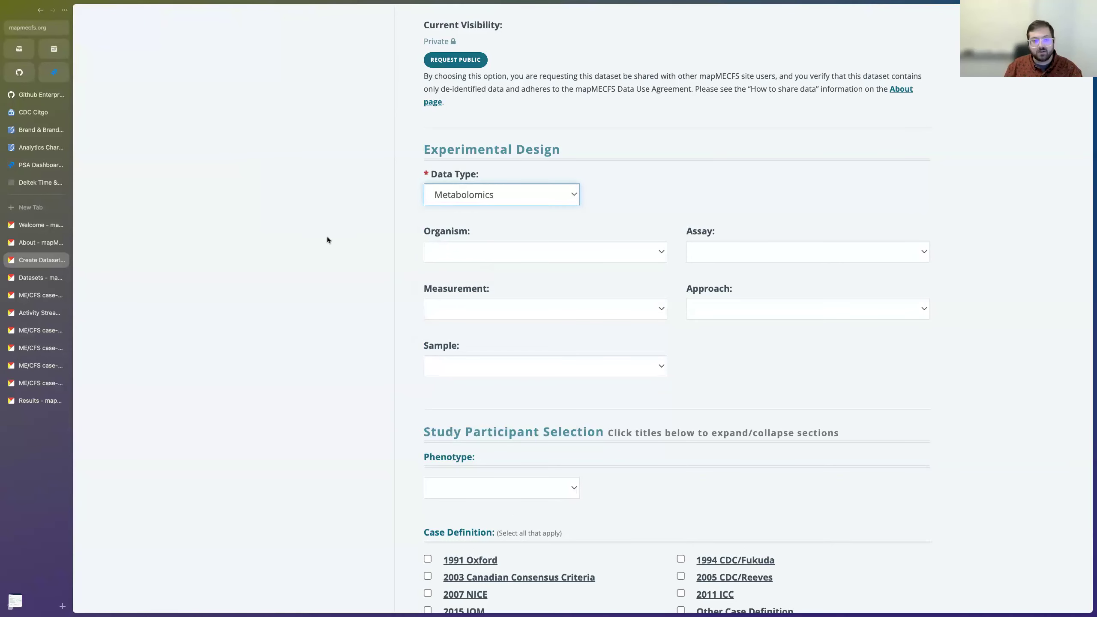
scroll(307, 232, "up", 10)
scroll(308, 236, "up", 4)
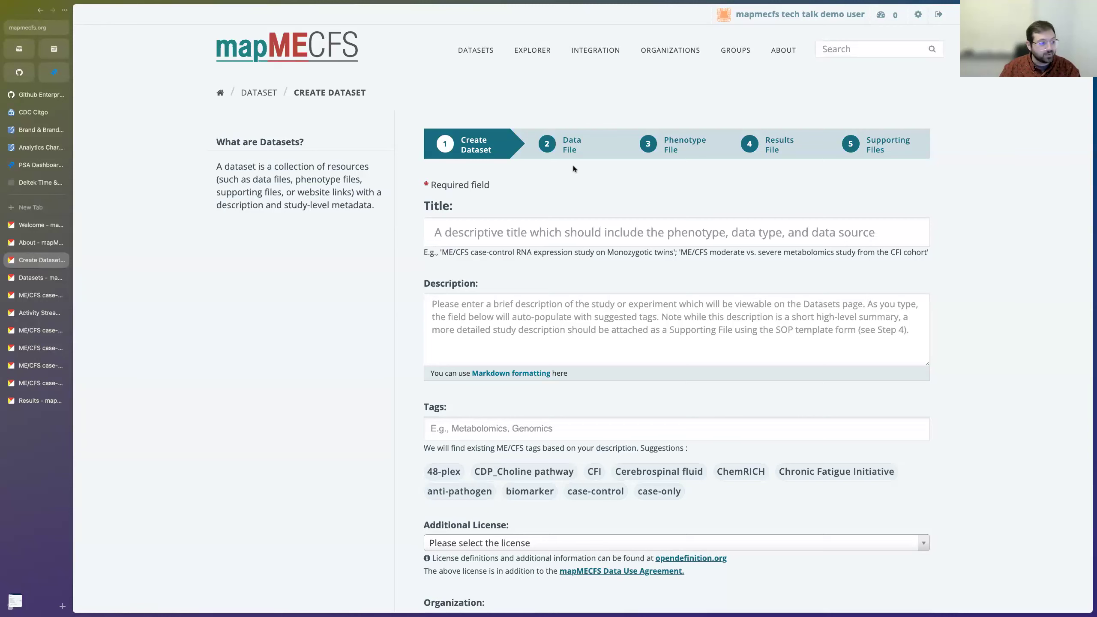
Step: Switch to the Datasets page and review the TSPAN6 search results and their filter facets
left_click(37, 277)
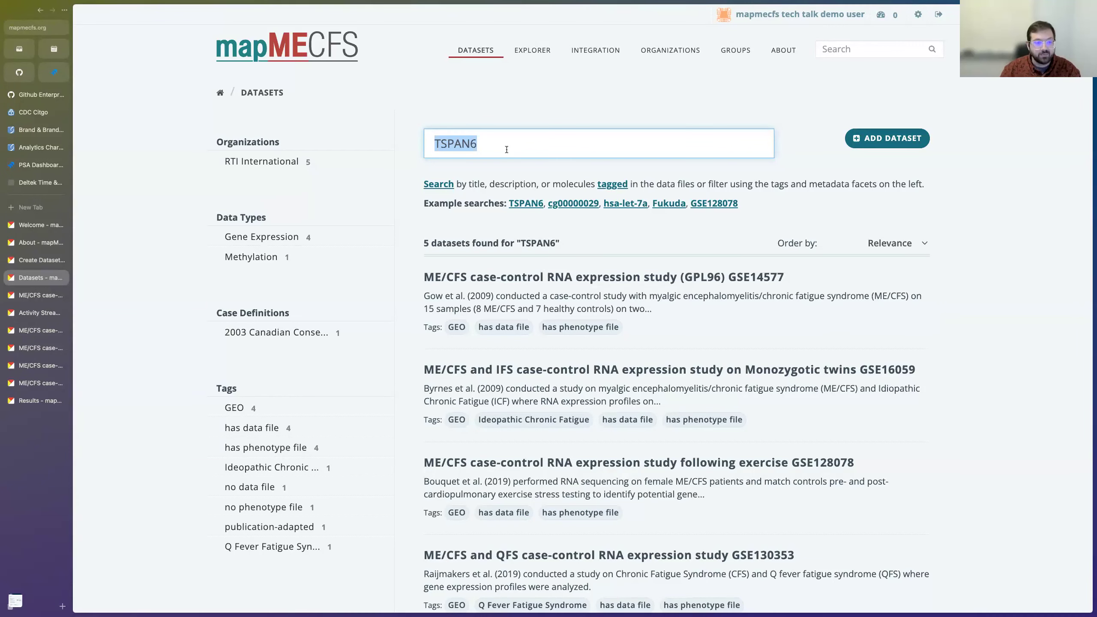
scroll(446, 279, "down", 3)
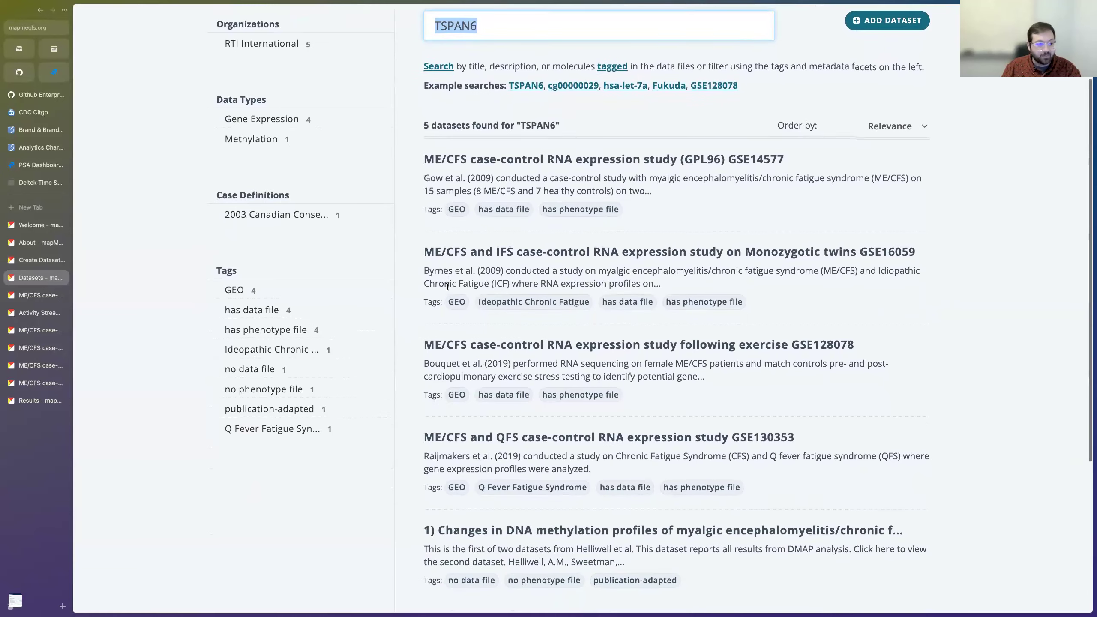
scroll(447, 287, "up", 2)
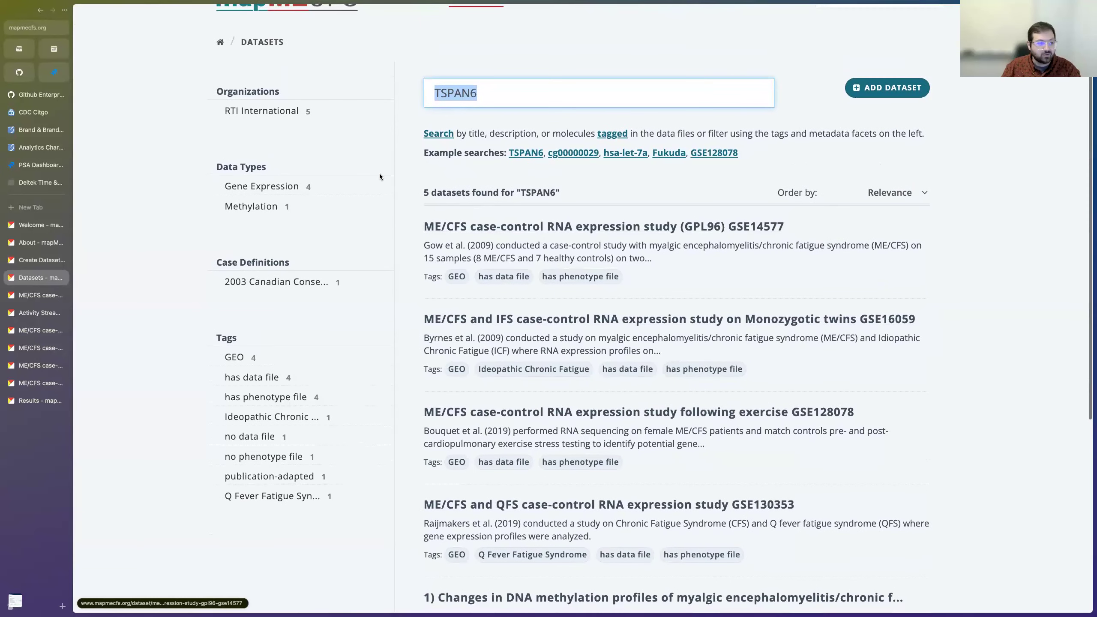
left_click(43, 296)
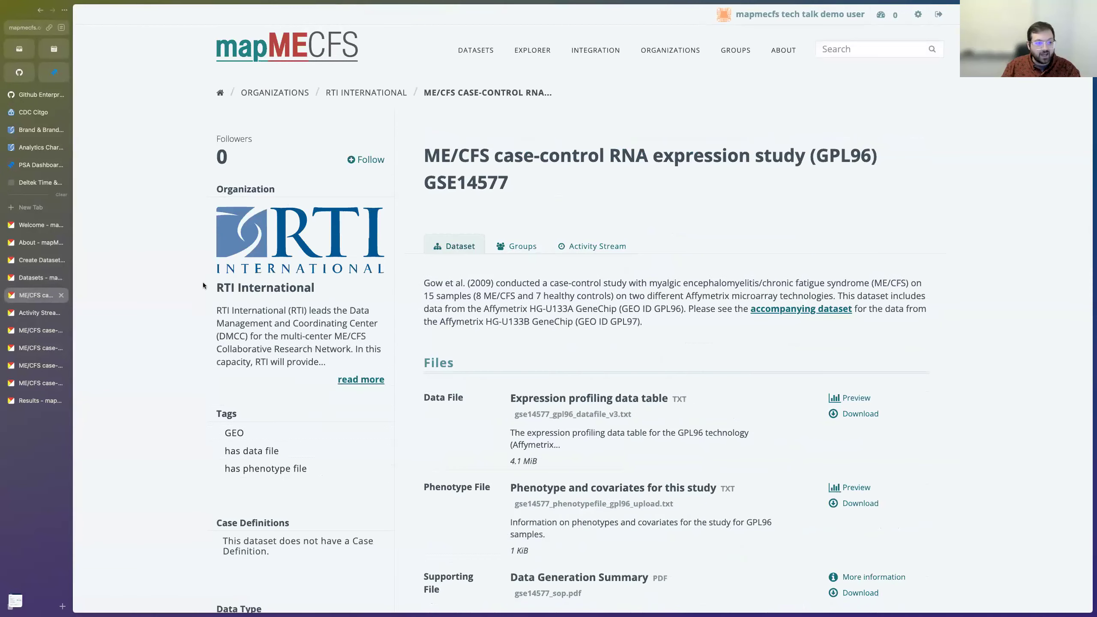
left_click(43, 277)
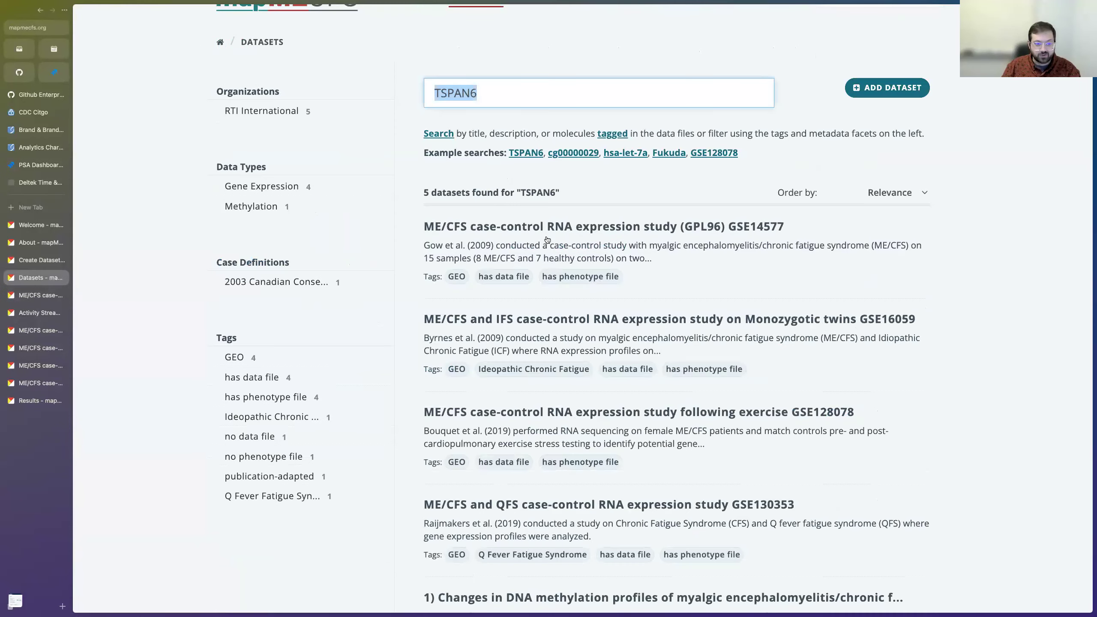
scroll(464, 237, "up", 2)
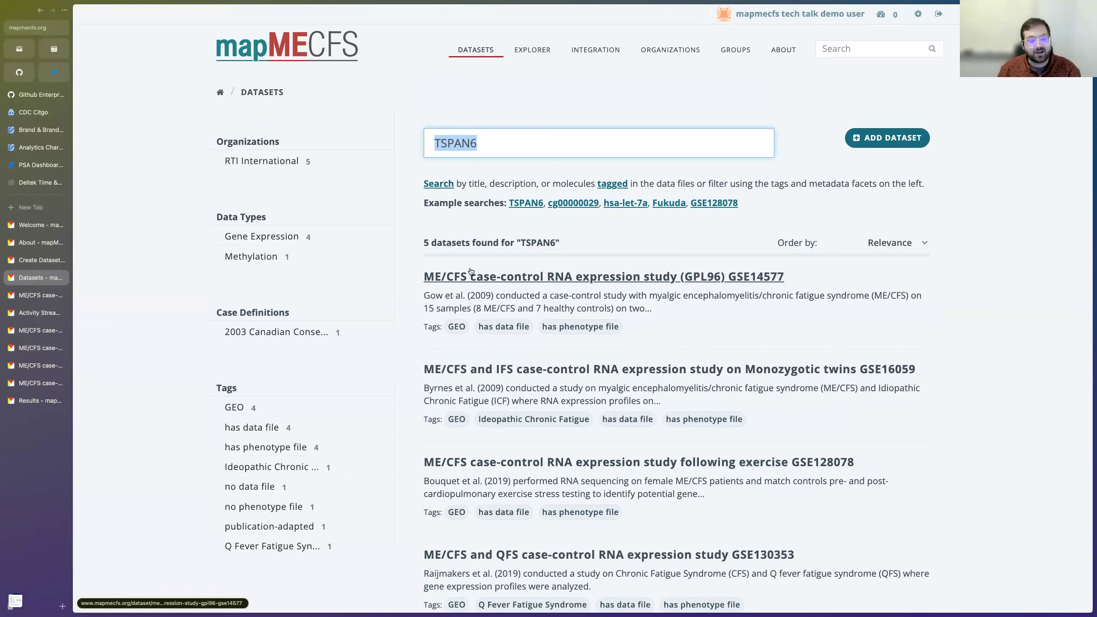
scroll(474, 285, "up", 1)
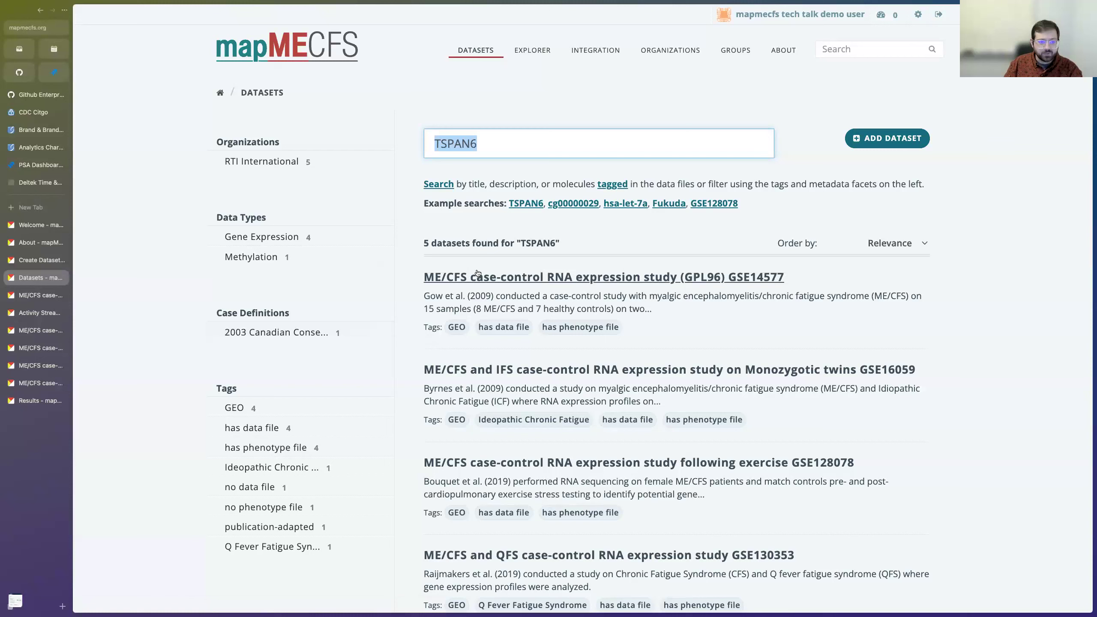
Step: Open the ME/CFS case-control RNA expression study (GPL96) GSE14577 dataset page and examine its metadata and file list
left_click(40, 295)
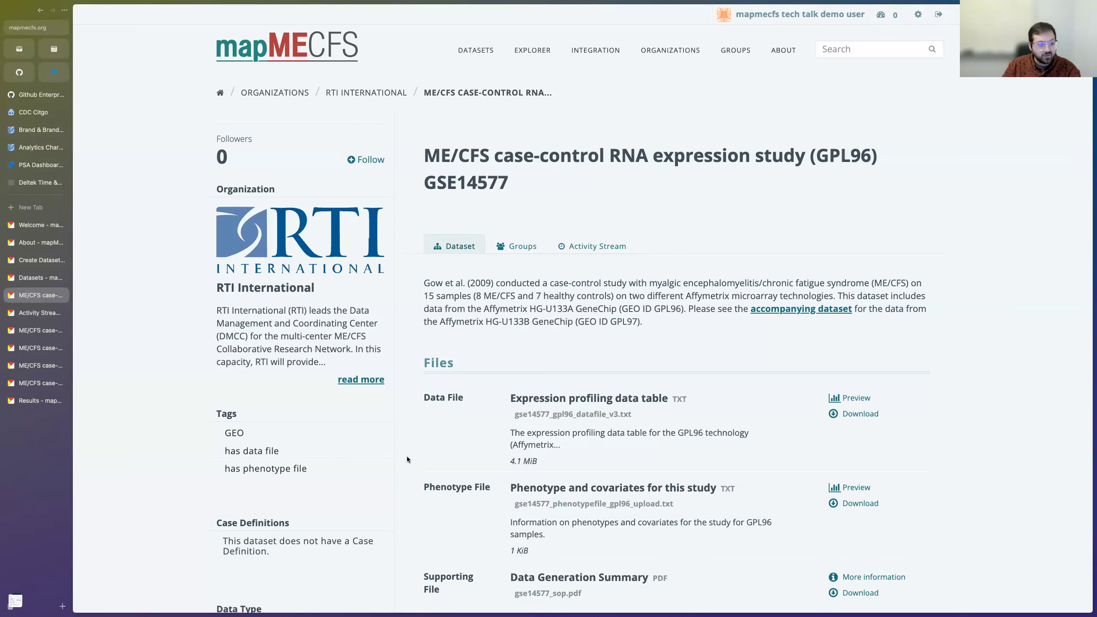
scroll(287, 399, "down", 5)
scroll(286, 399, "down", 3)
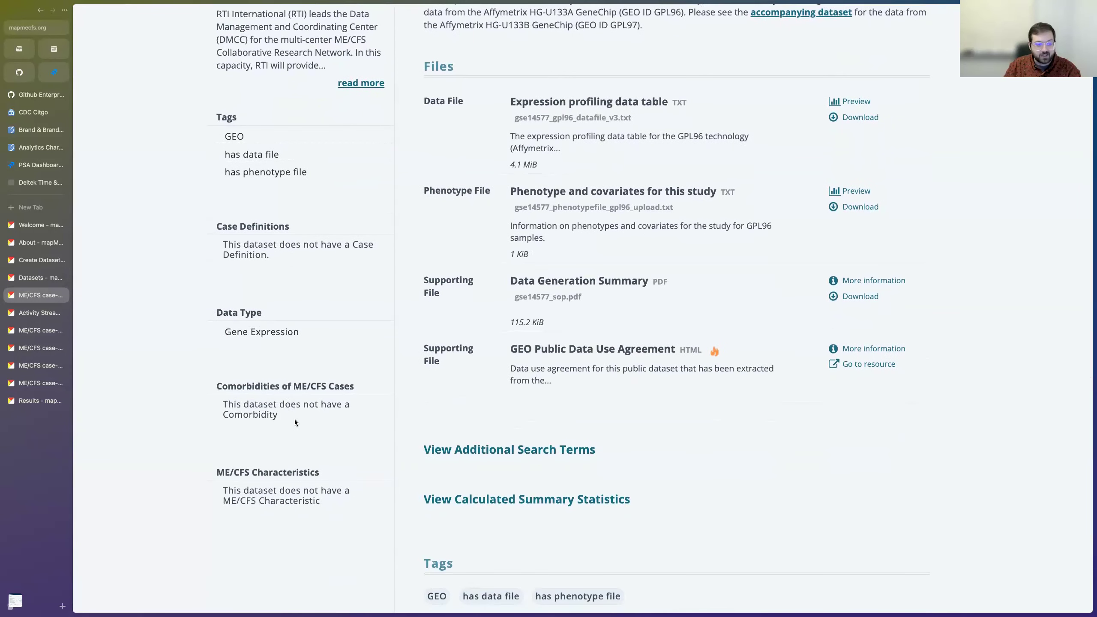
scroll(310, 466, "down", 1)
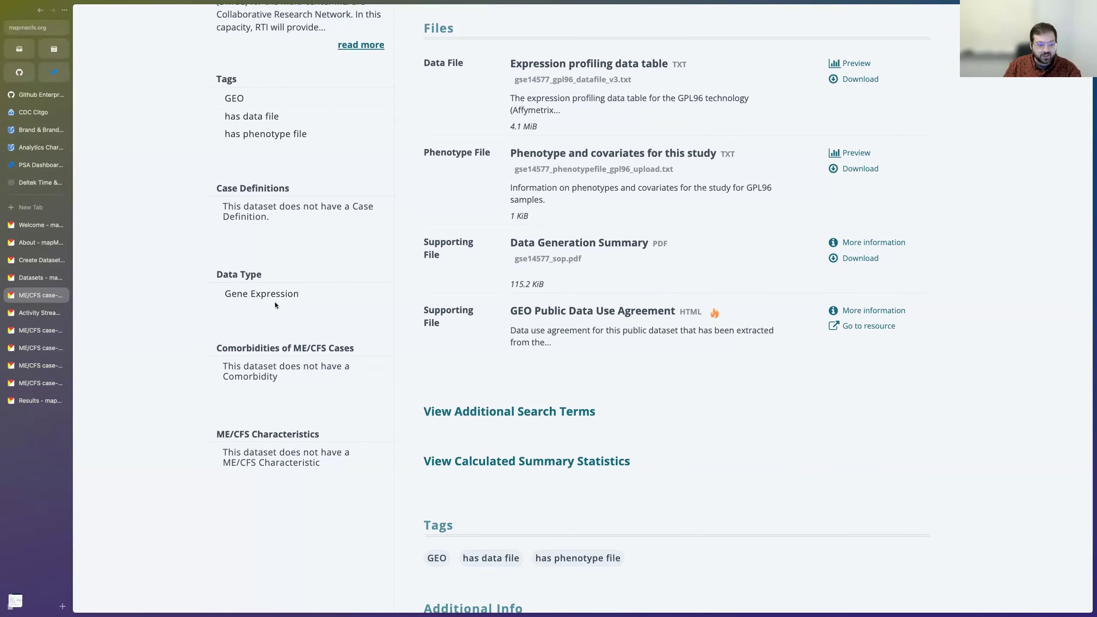
scroll(305, 357, "up", 5)
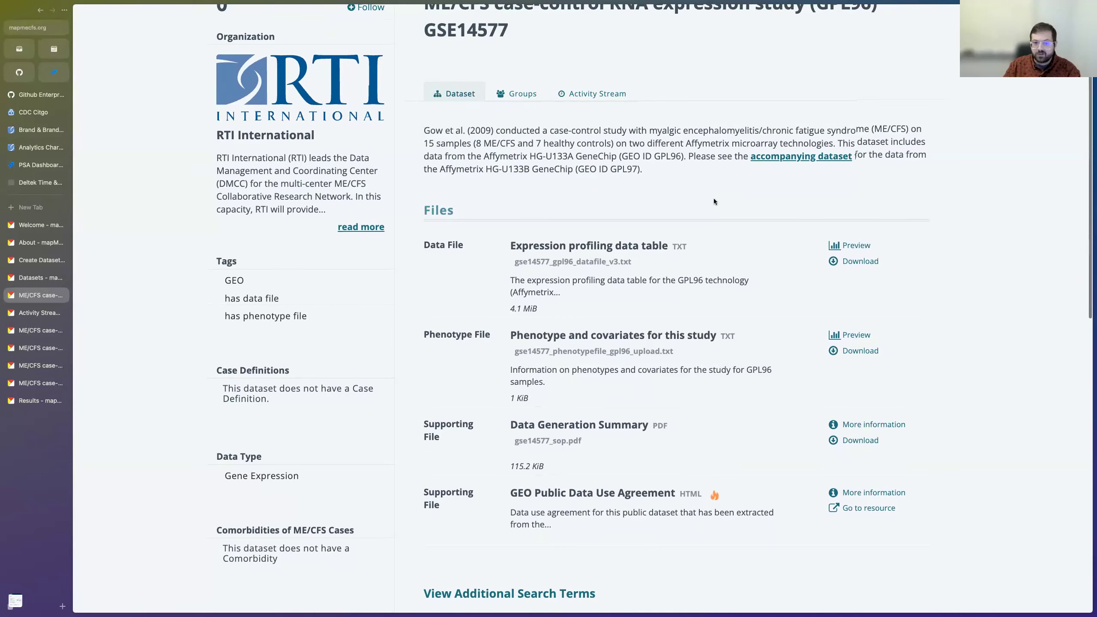
scroll(713, 197, "down", 1)
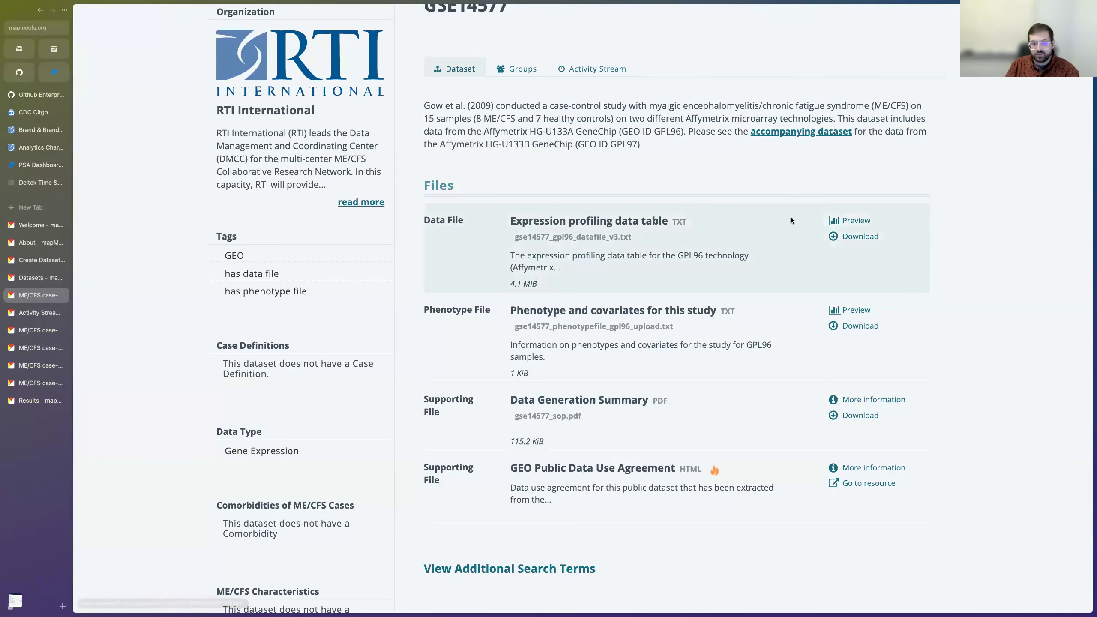
Step: Review the rest of the GSE14577 dataset page, including supporting files, additional search terms, summary statistics links, tags and Additional Info
scroll(785, 236, "down", 5)
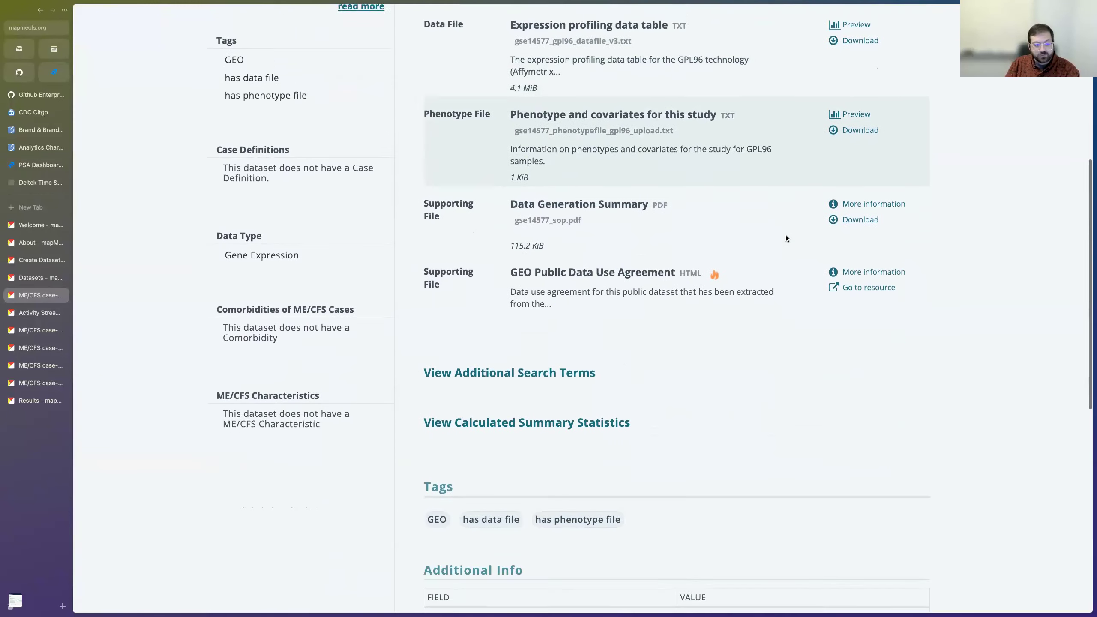
scroll(691, 320, "down", 1)
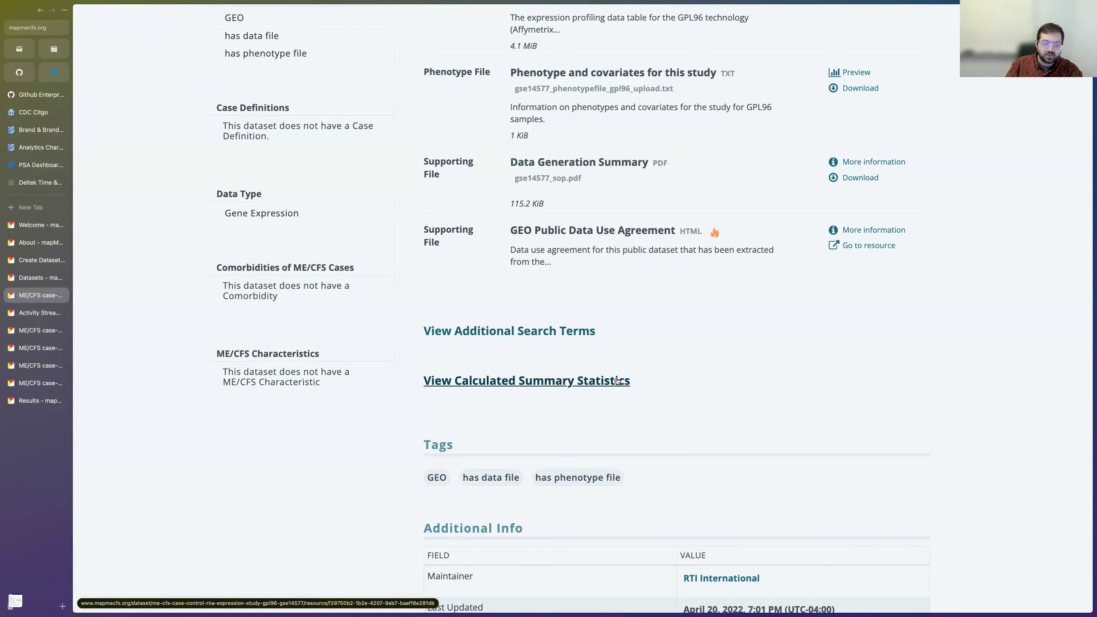
scroll(684, 366, "up", 2)
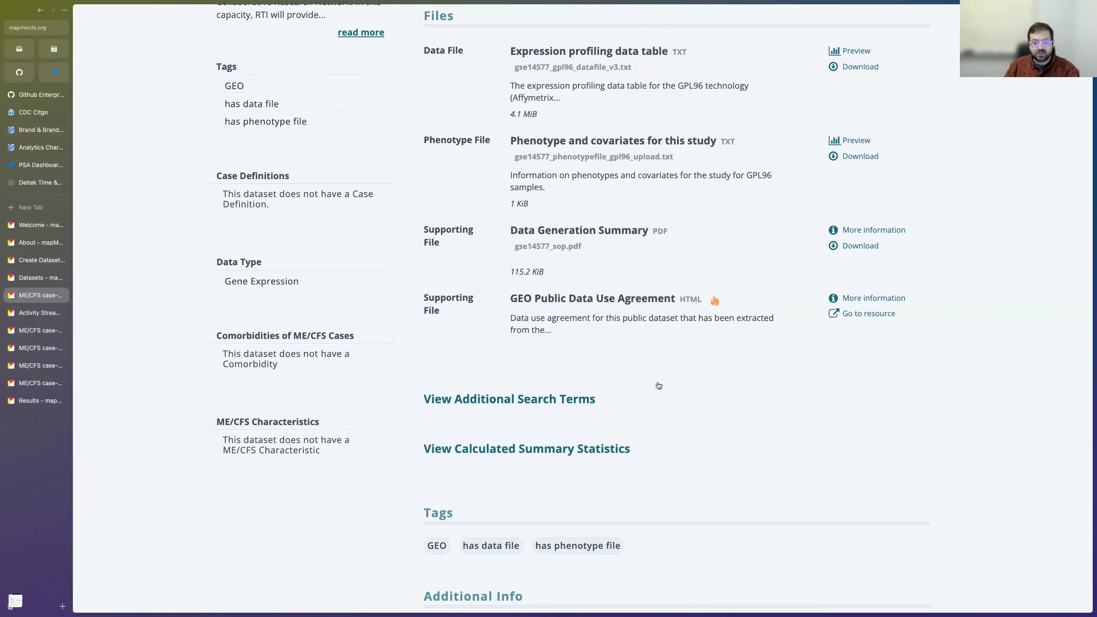
scroll(707, 404, "down", 4)
scroll(709, 406, "down", 8)
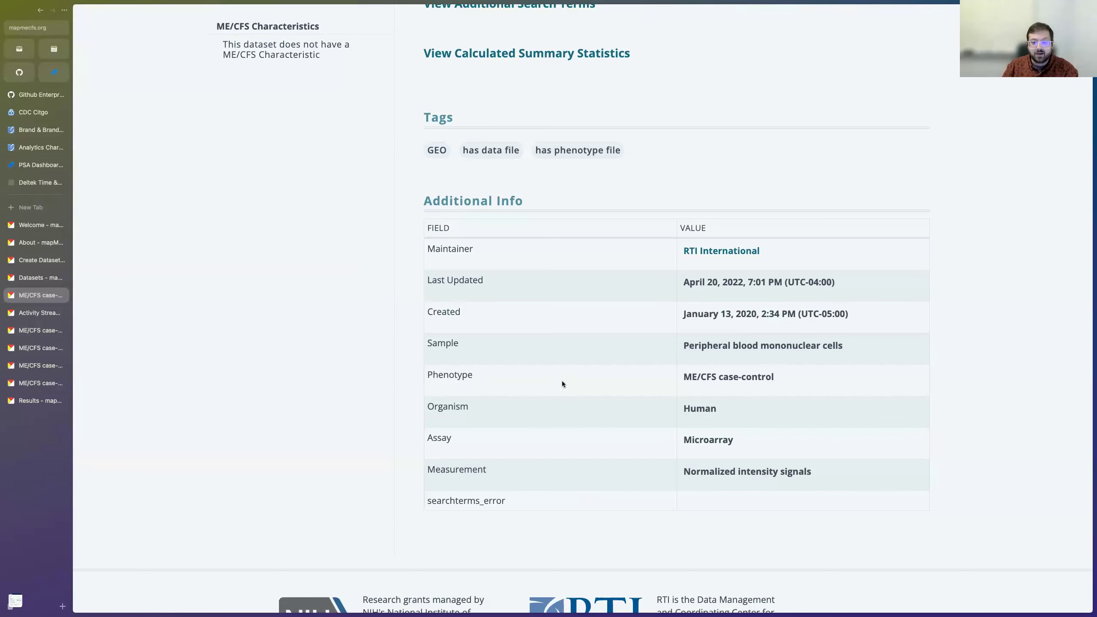
scroll(560, 308, "up", 20)
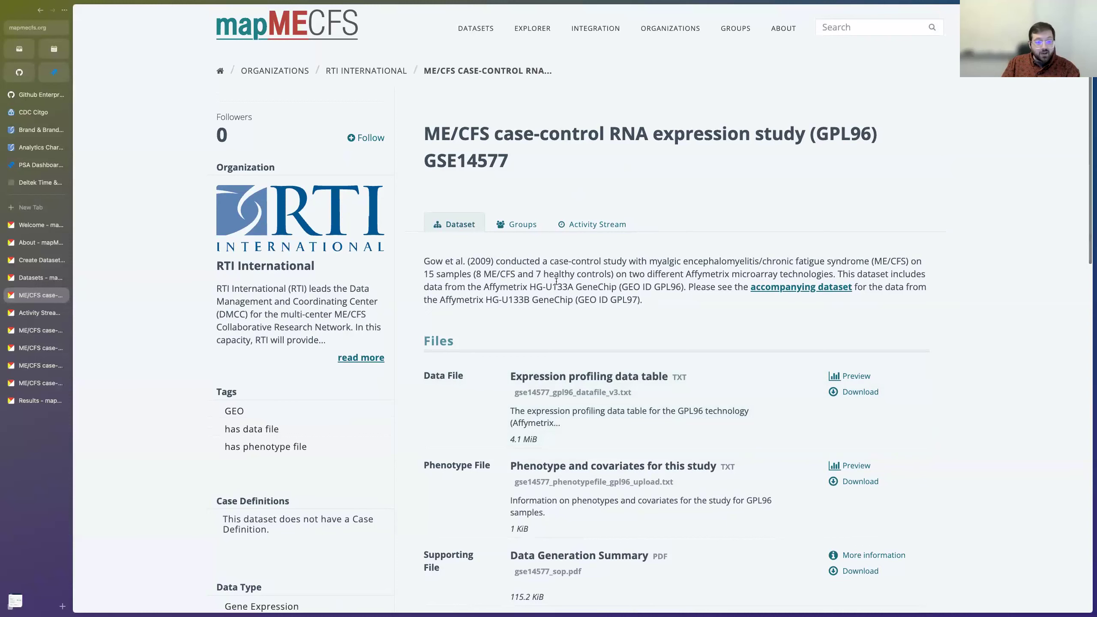
scroll(510, 272, "up", 1)
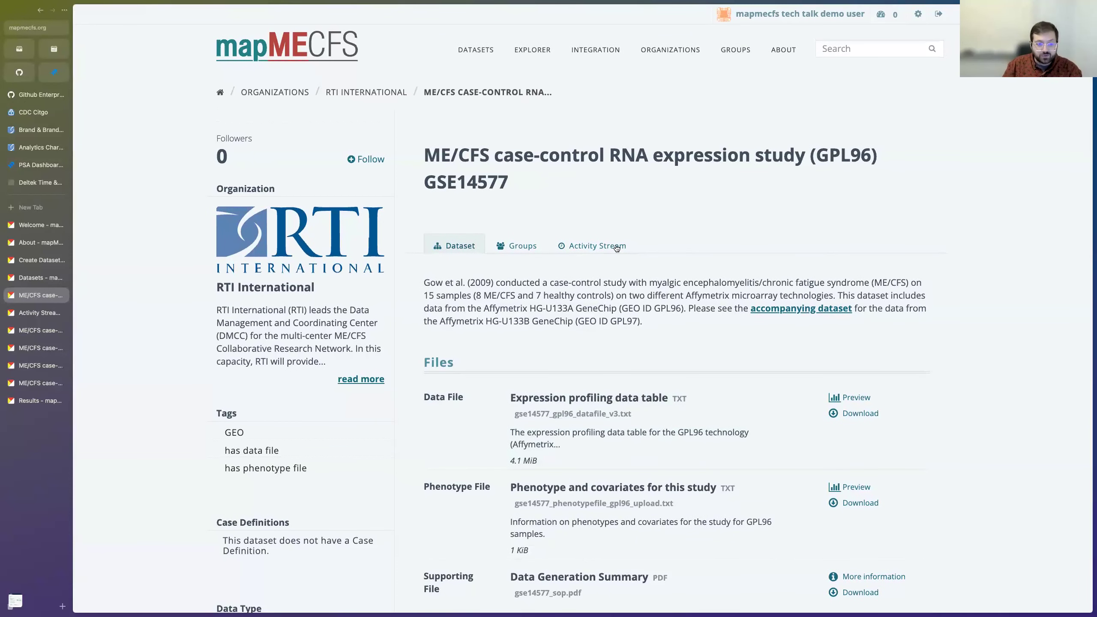
Step: Review the GSE14577 dataset's activity stream of past updates and return to the dataset page
left_click(49, 317)
scroll(734, 317, "down", 3)
scroll(733, 320, "down", 9)
scroll(735, 318, "up", 2)
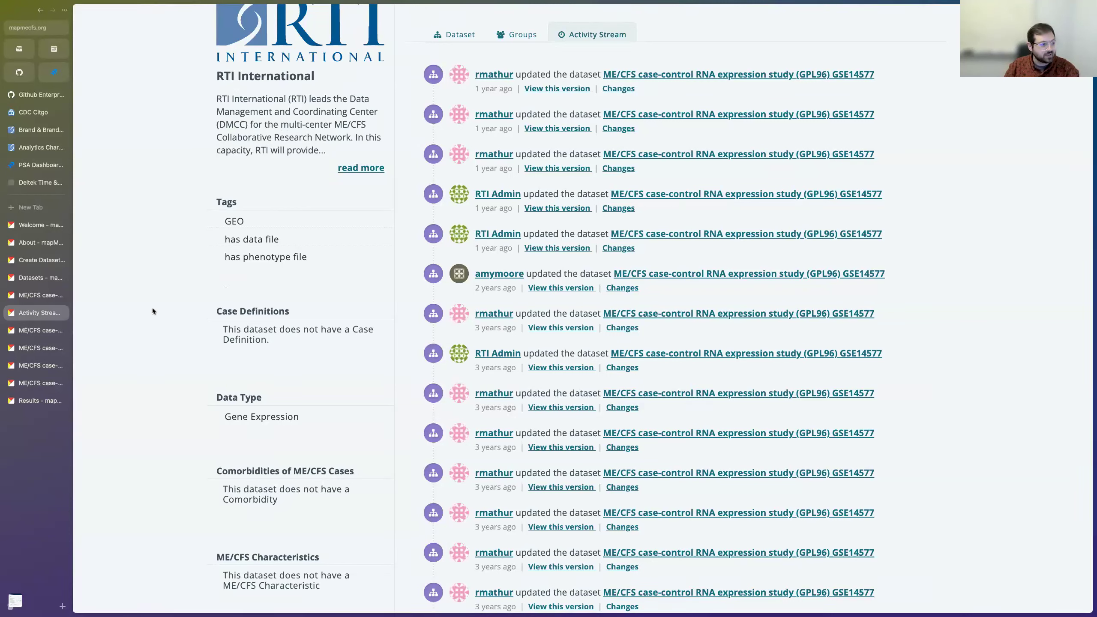
left_click(38, 296)
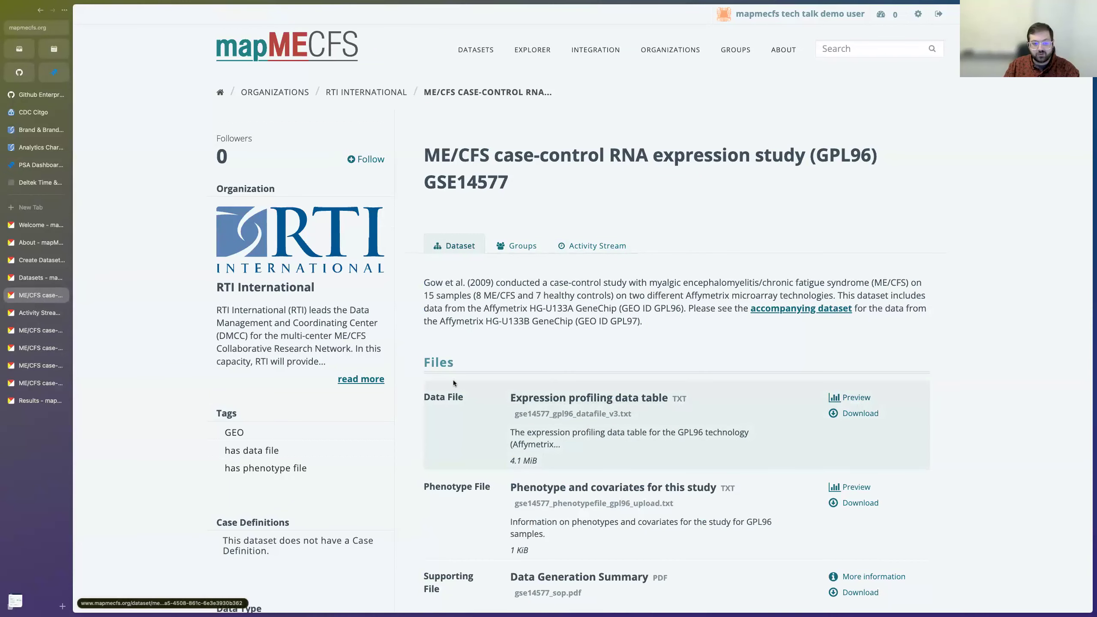
Step: View the dataset's Expression profiling data table and search its records for TSPAN6
left_click(38, 330)
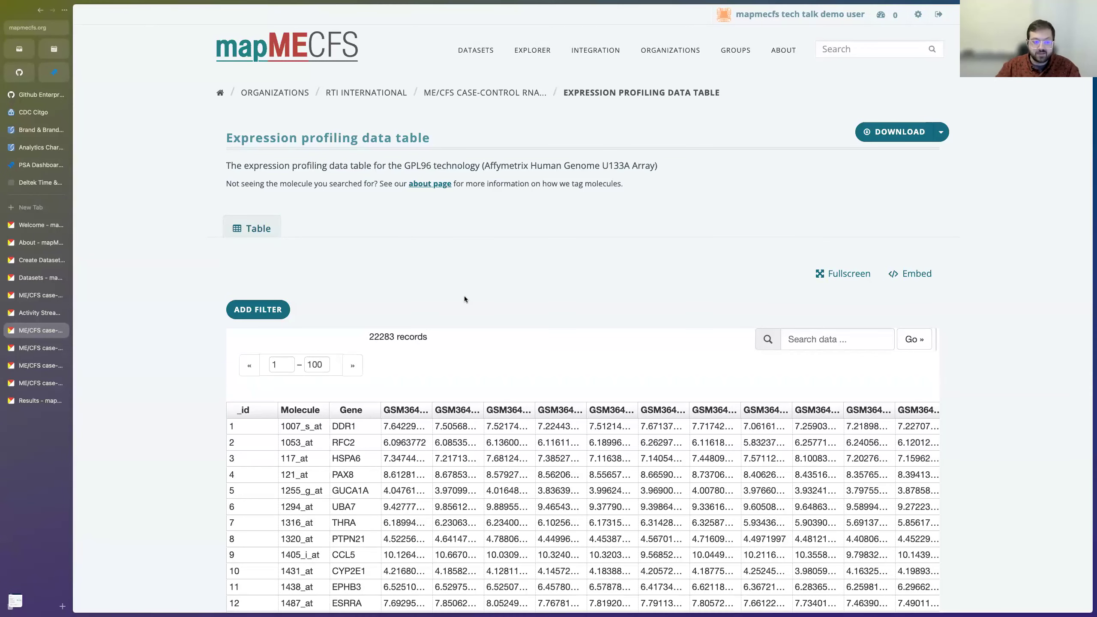
scroll(451, 274, "down", 1)
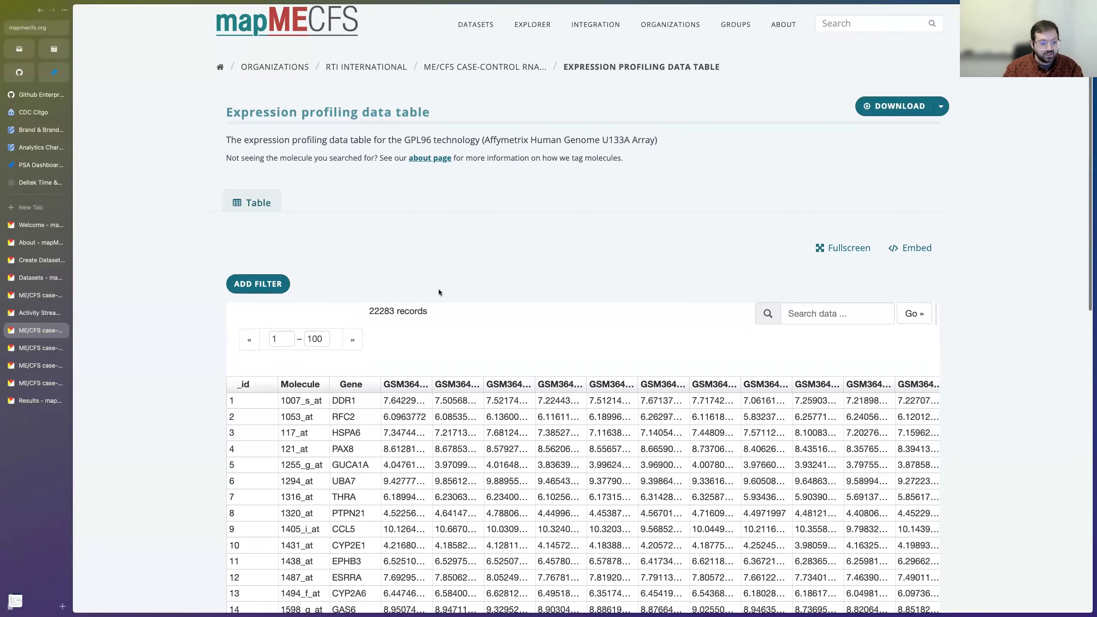
left_click(871, 307)
type("TSPAN6")
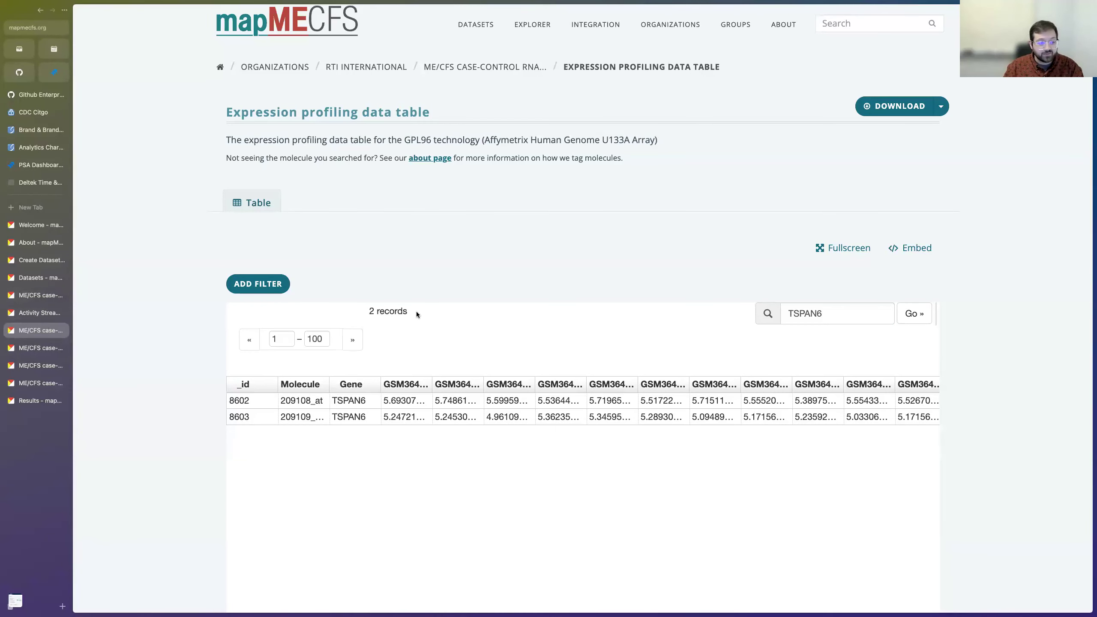
Step: View the Phenotype and covariates table and examine the phenotype and sample columns for its participants
left_click(42, 350)
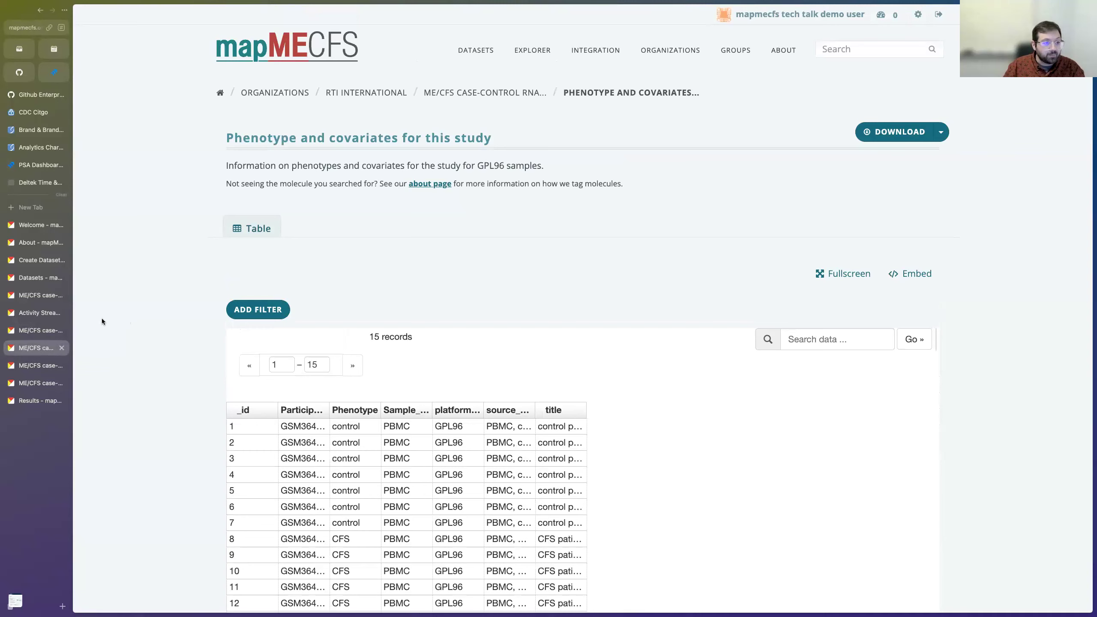
scroll(590, 225, "down", 3)
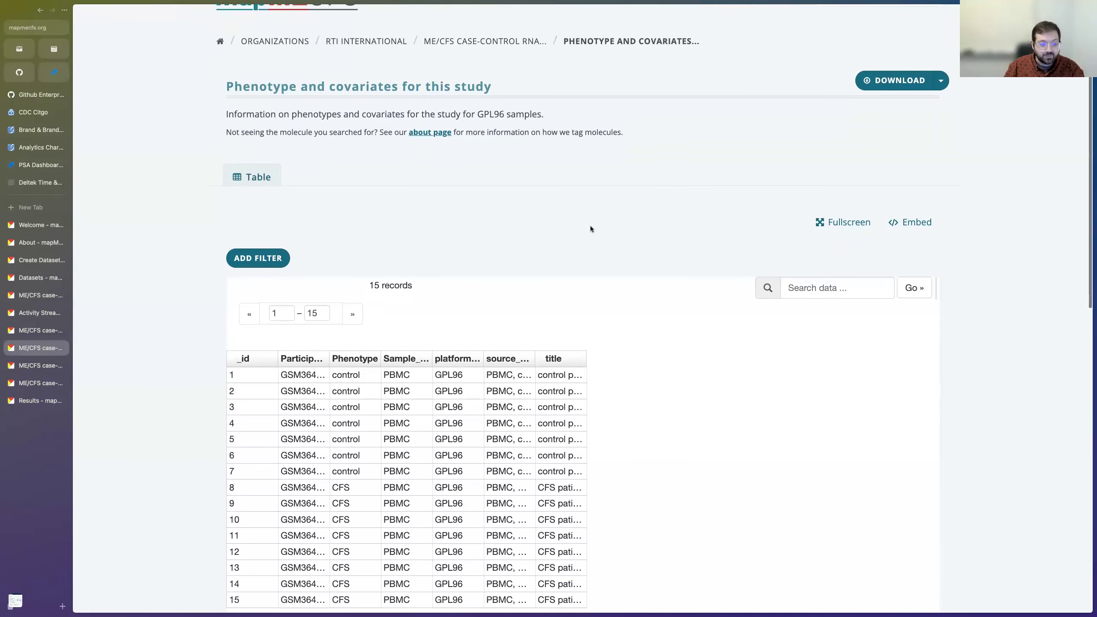
scroll(677, 349, "down", 2)
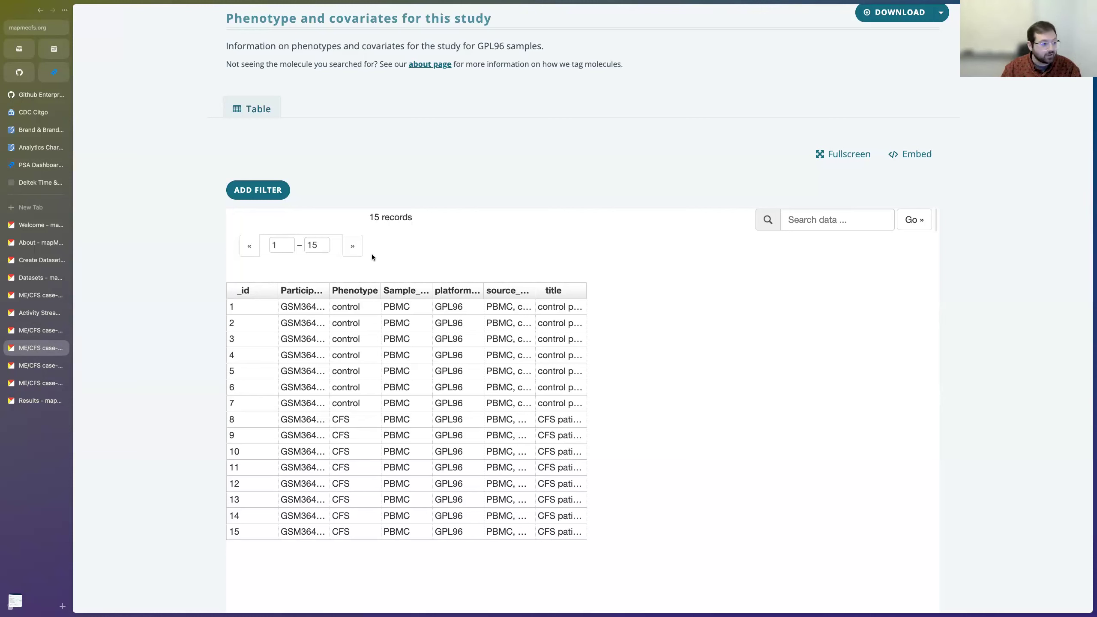
Step: View the dataset's Calculated Summary Statistics table and search its records for TSPAN6
left_click(41, 282)
left_click(41, 296)
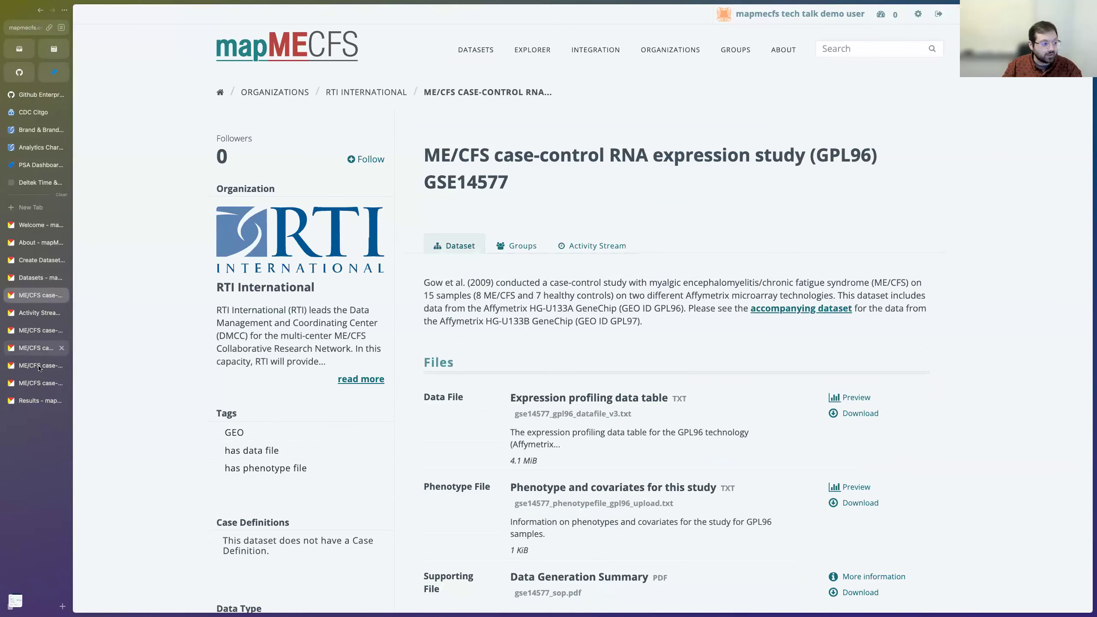
left_click(40, 365)
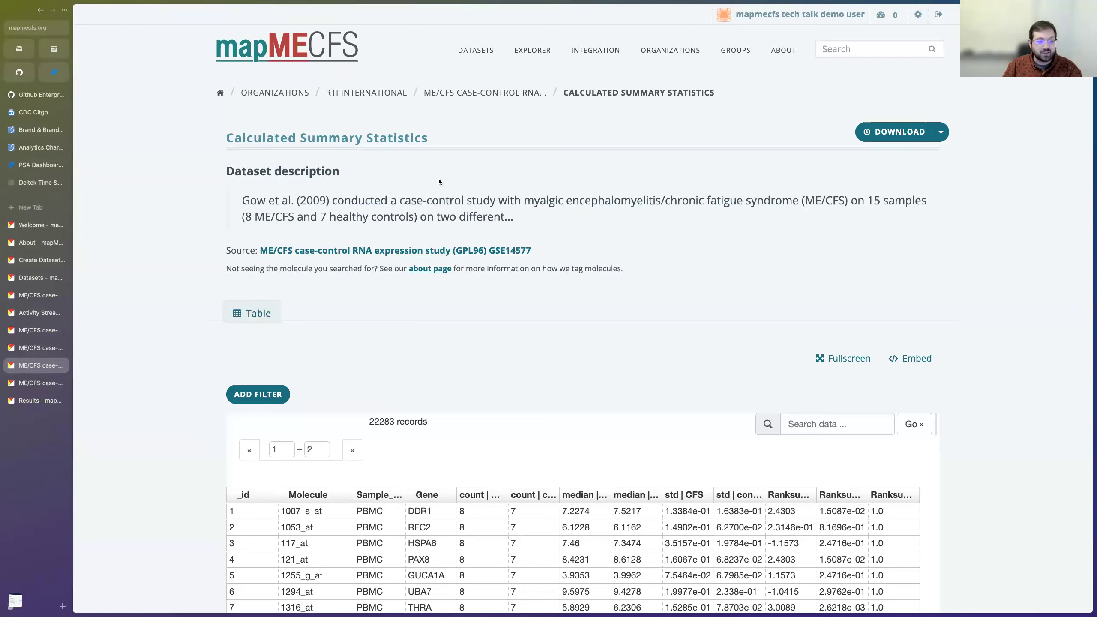
scroll(439, 182, "down", 5)
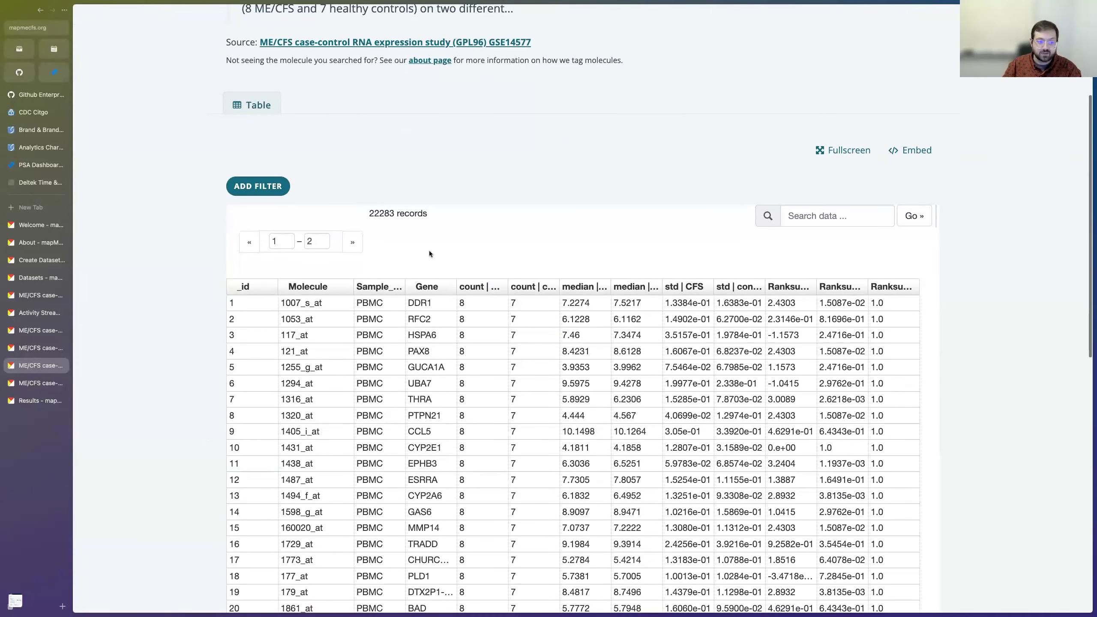
scroll(171, 242, "down", 1)
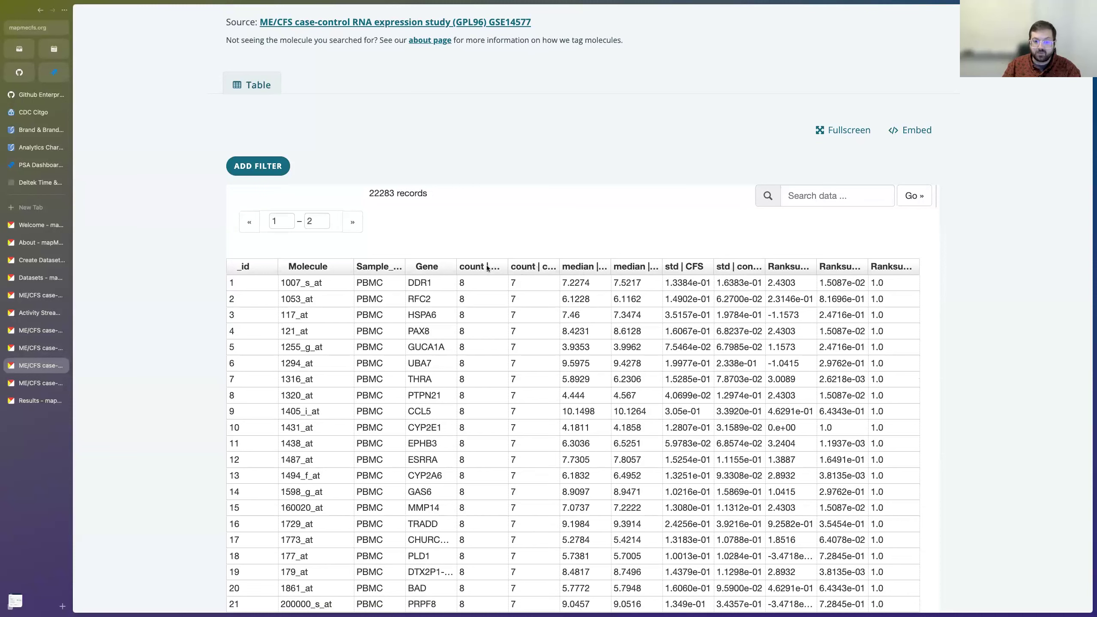
left_click(827, 196)
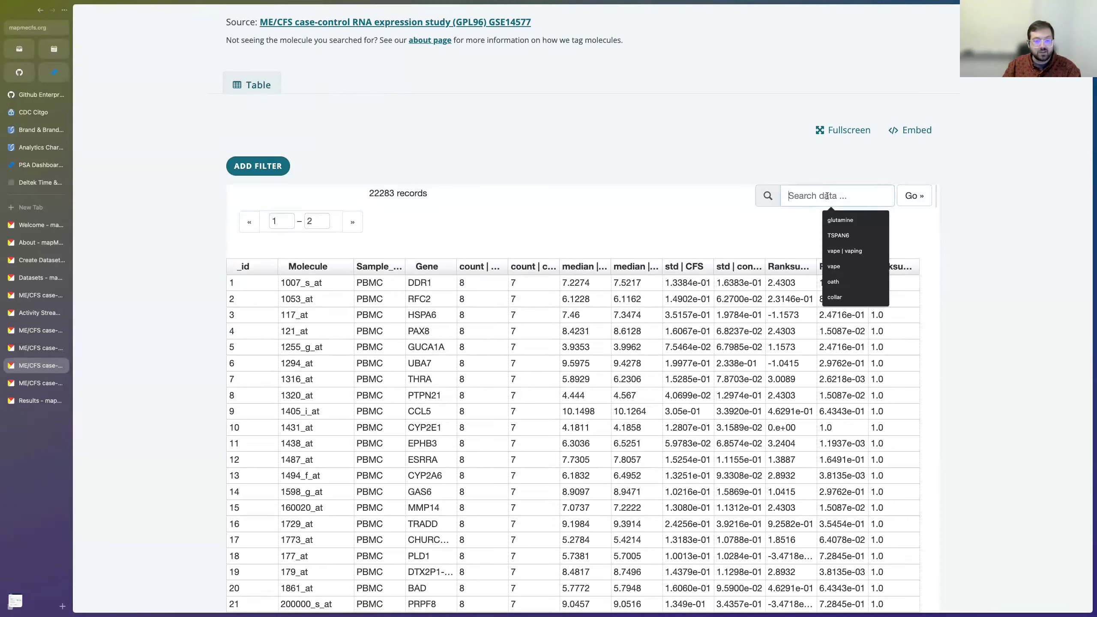
type("TSPAN6")
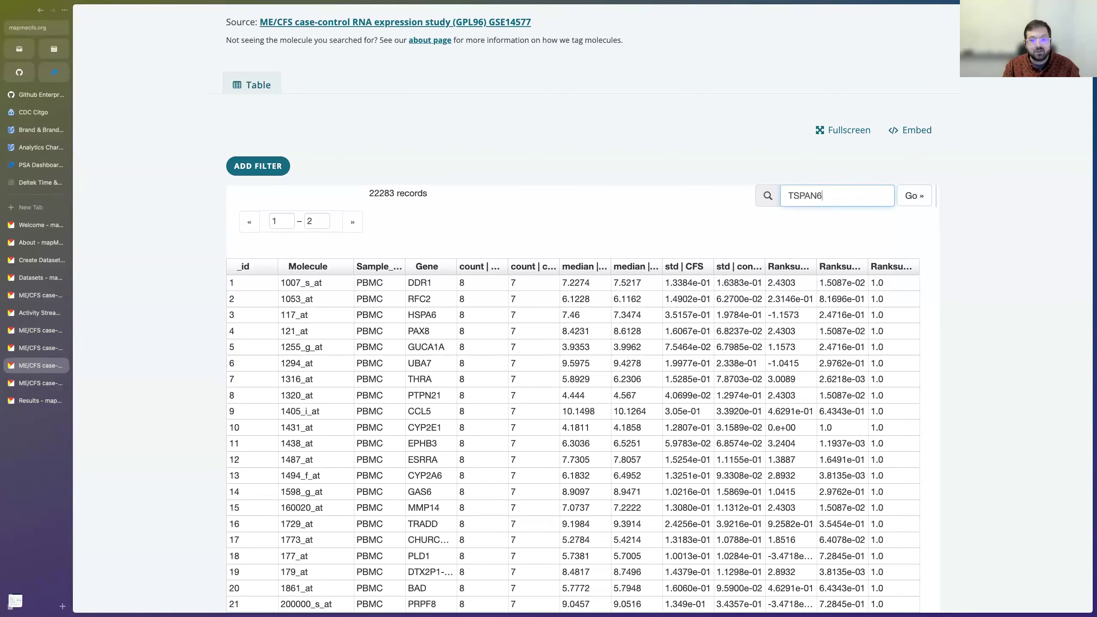
key("Return")
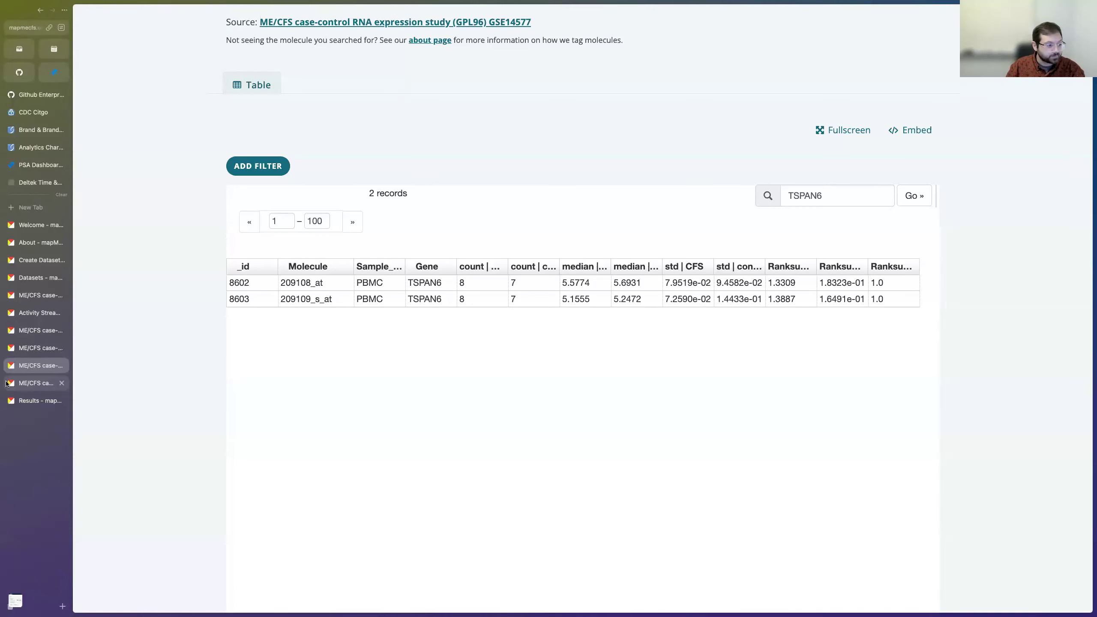
Step: Search the dataset's Search Terms table for TSPAN6 and widen the Molecule column to show the full identifiers
left_click(42, 387)
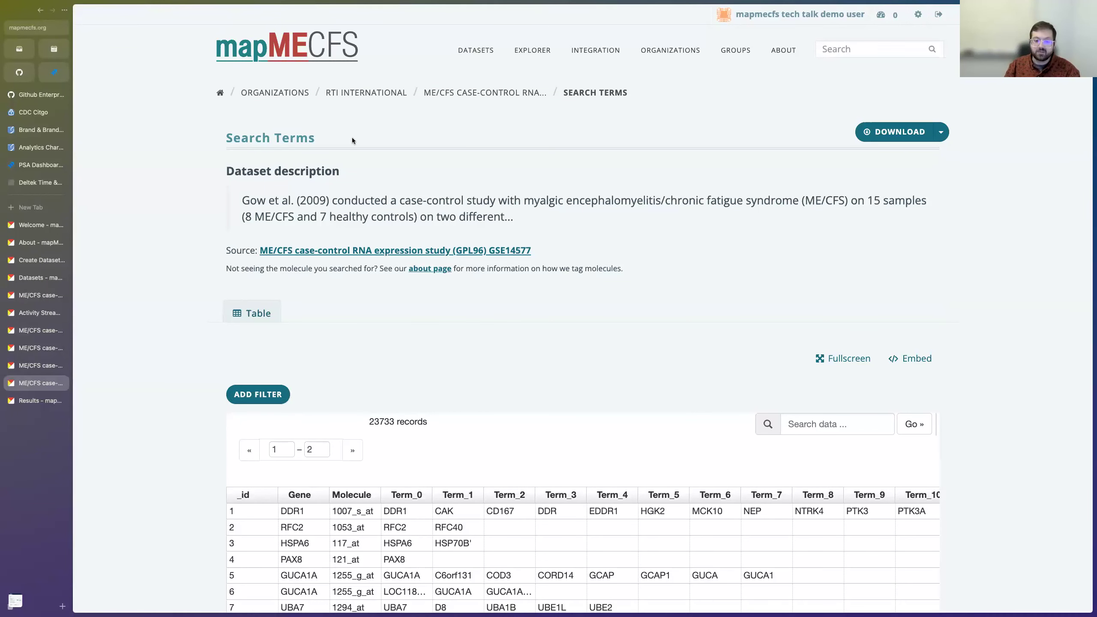
scroll(612, 298, "down", 3)
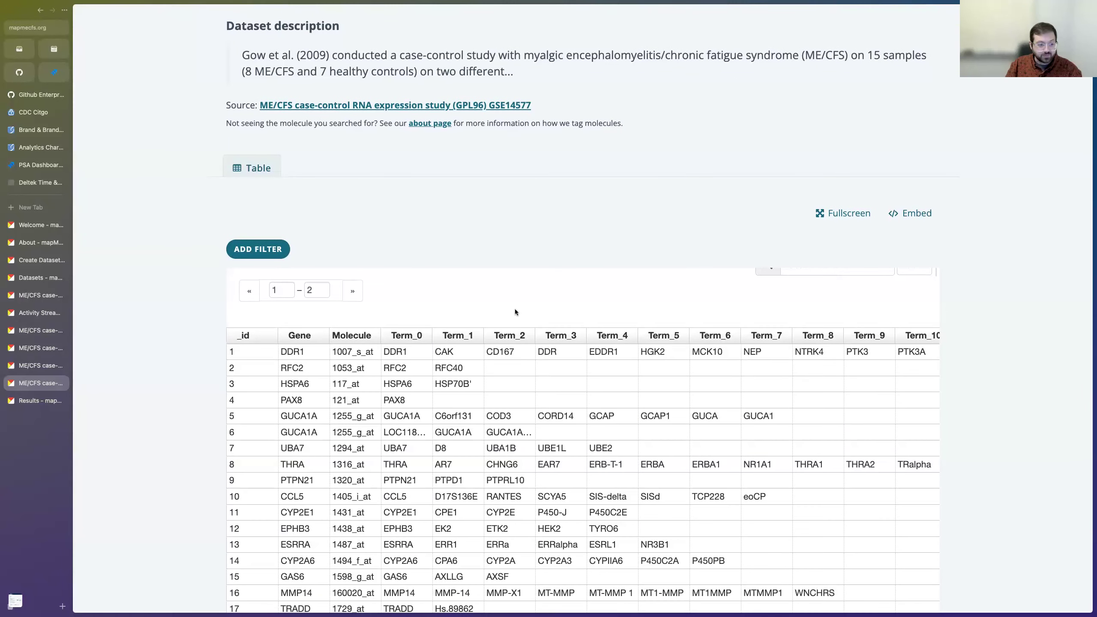
left_click(833, 280)
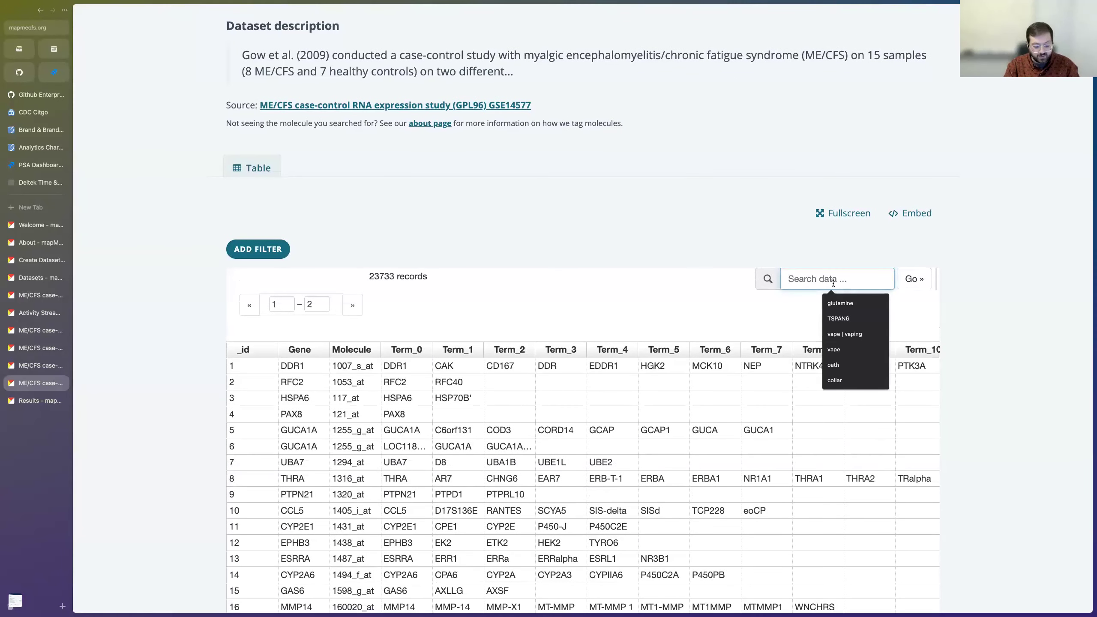
type("TSPAN6")
key("Return")
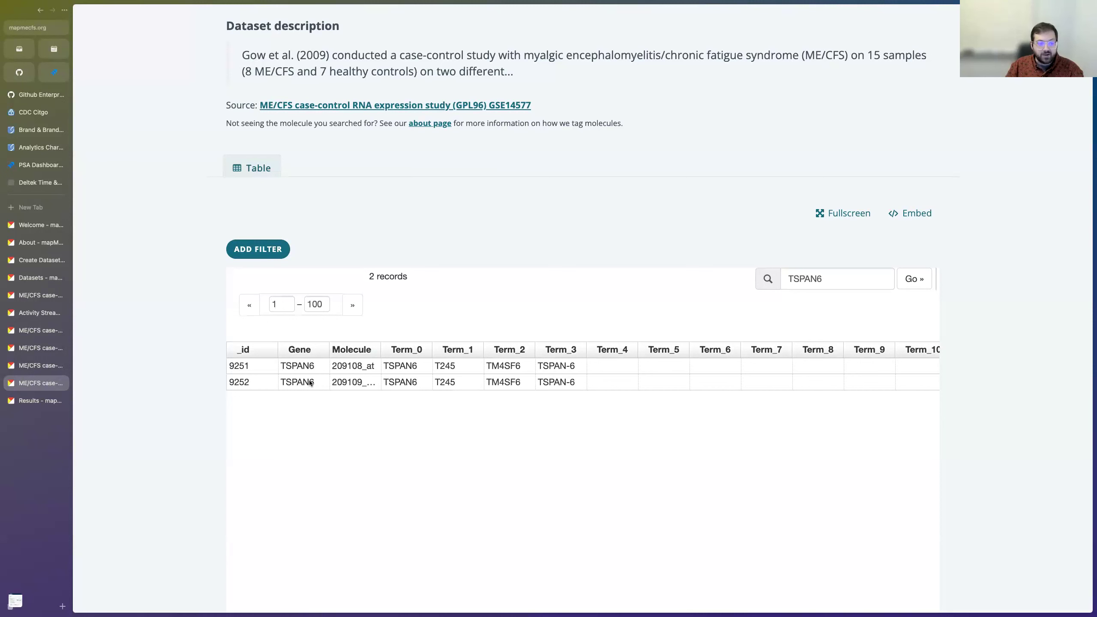
left_click_drag(379, 355, 404, 355)
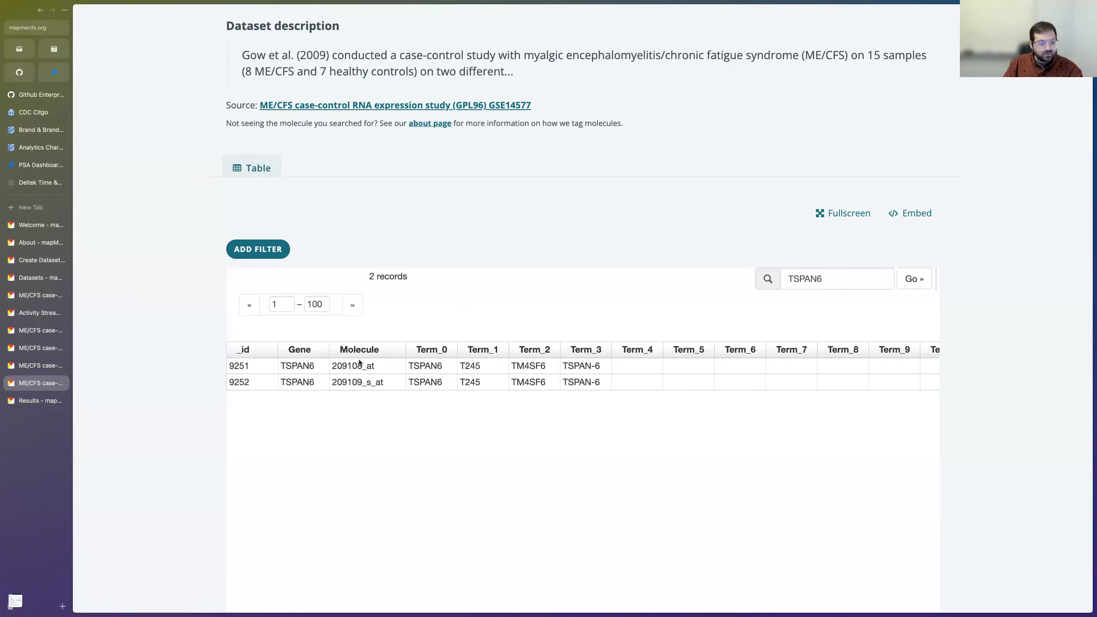
Step: Switch to the Results File Explorer for TSPAN6 and inspect the details of individual points in the Gene Expression plot
left_click(28, 395)
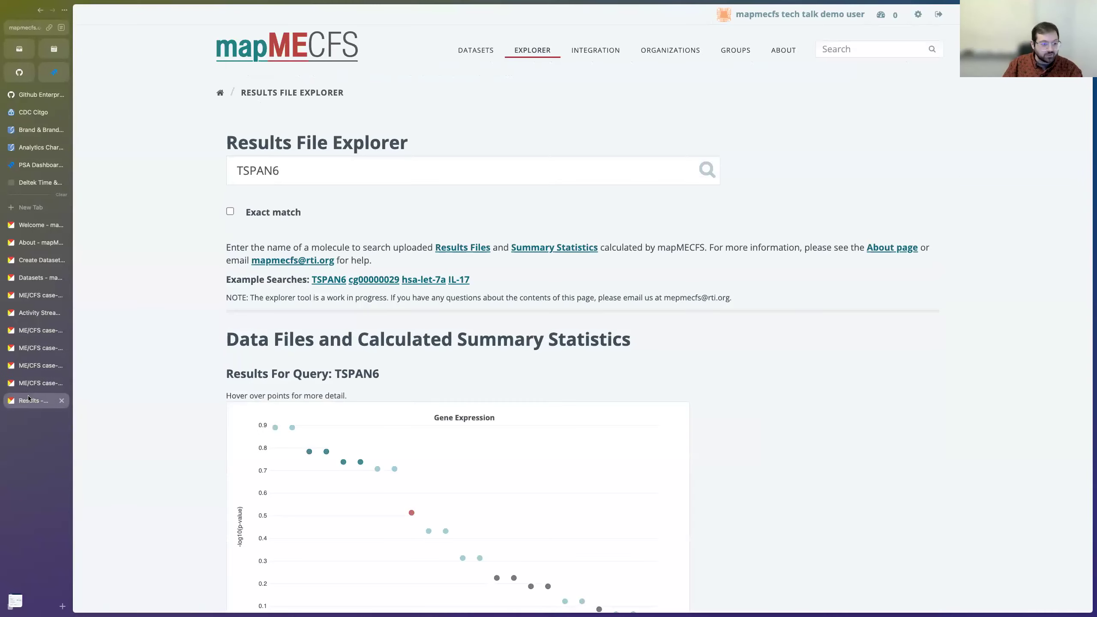
double_click(267, 164)
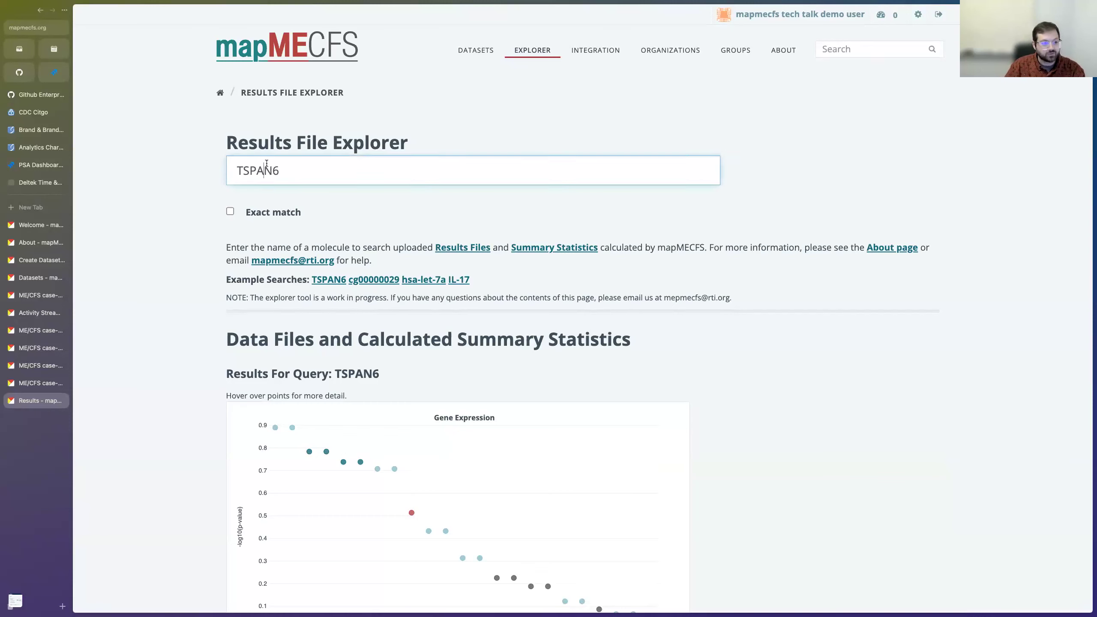
left_click(157, 185)
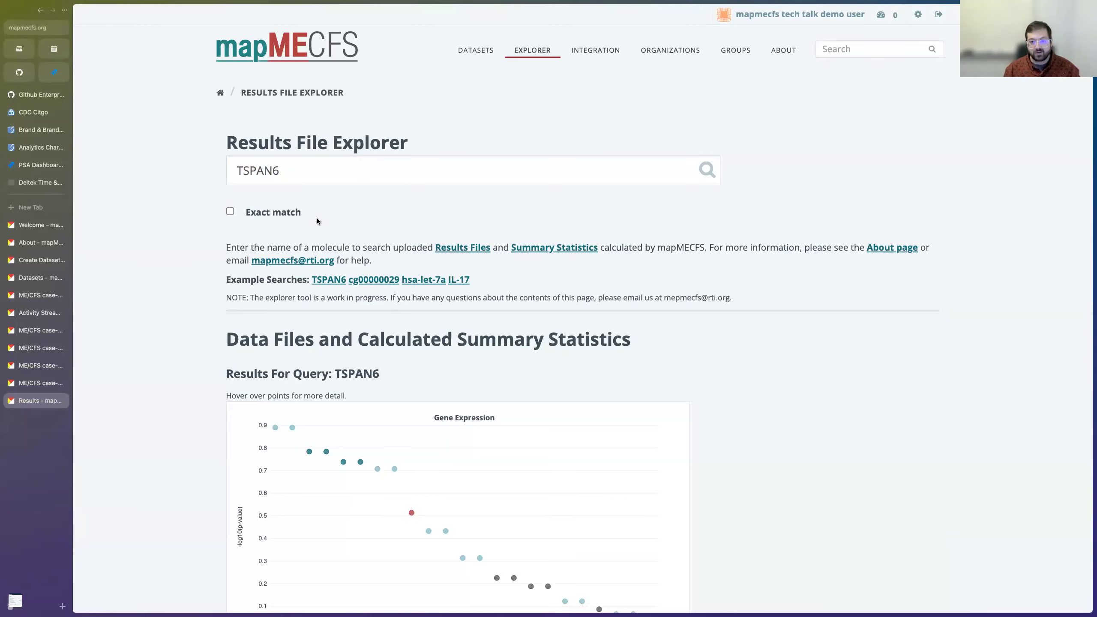
scroll(212, 247, "down", 5)
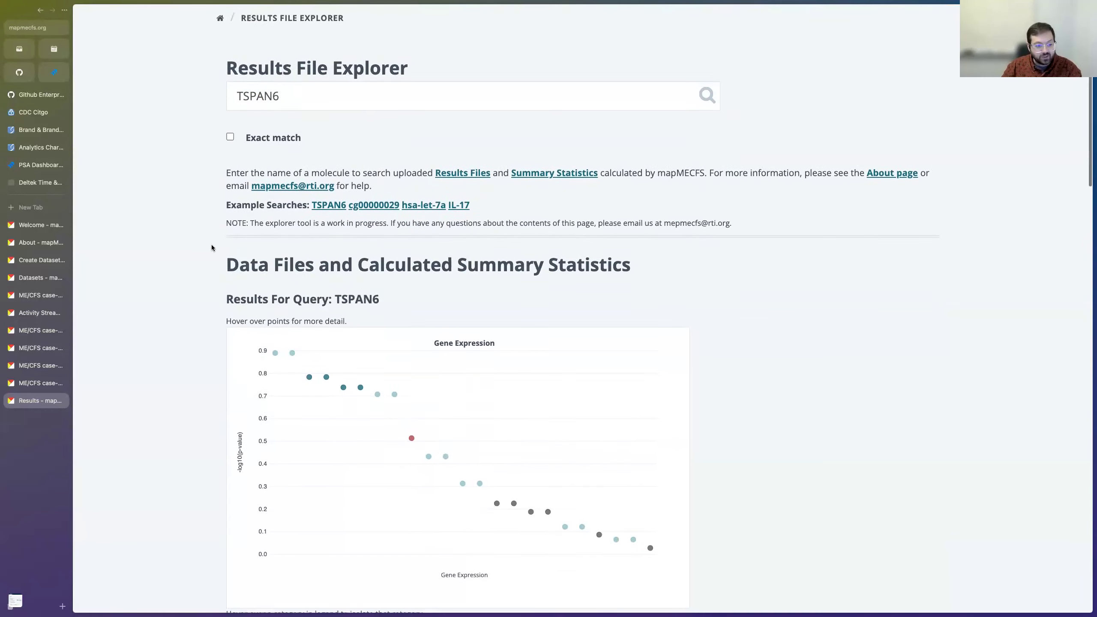
scroll(211, 245, "down", 3)
mouse_move(327, 146)
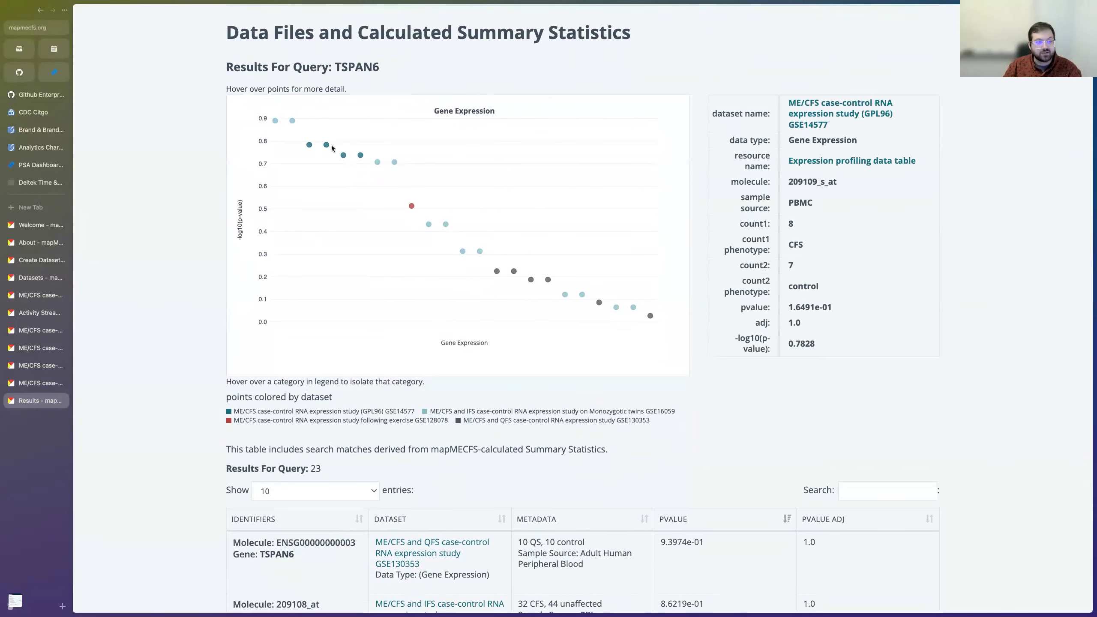
mouse_move(377, 162)
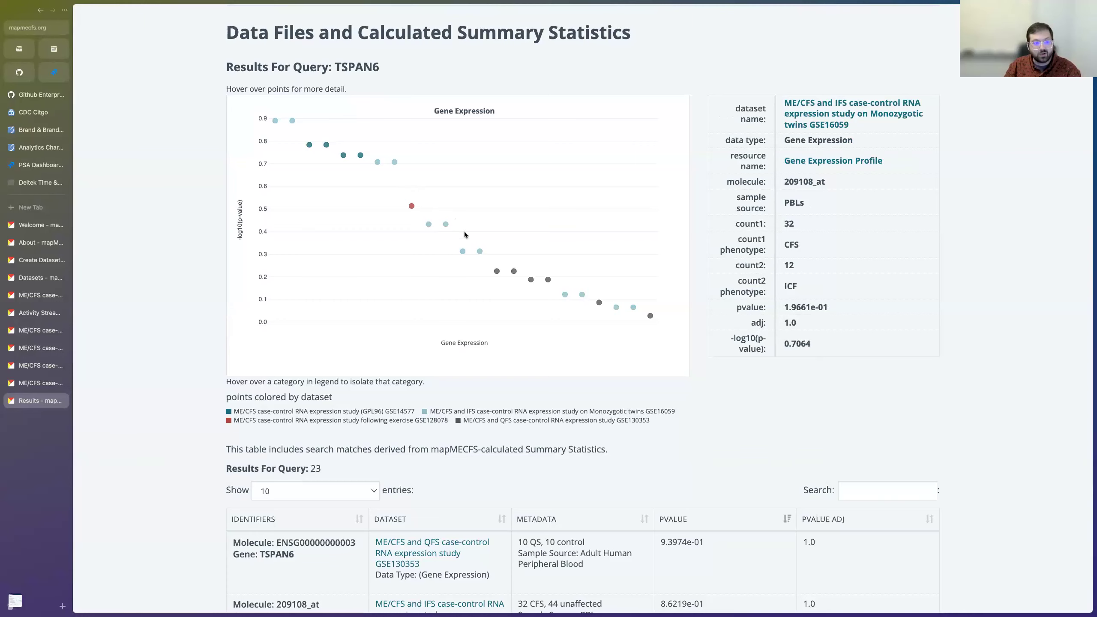
Step: Filter the TSPAN6 calculated summary statistics matches below the plot by GPL
scroll(169, 198, "down", 7)
scroll(170, 199, "down", 4)
scroll(170, 200, "up", 4)
scroll(170, 198, "down", 3)
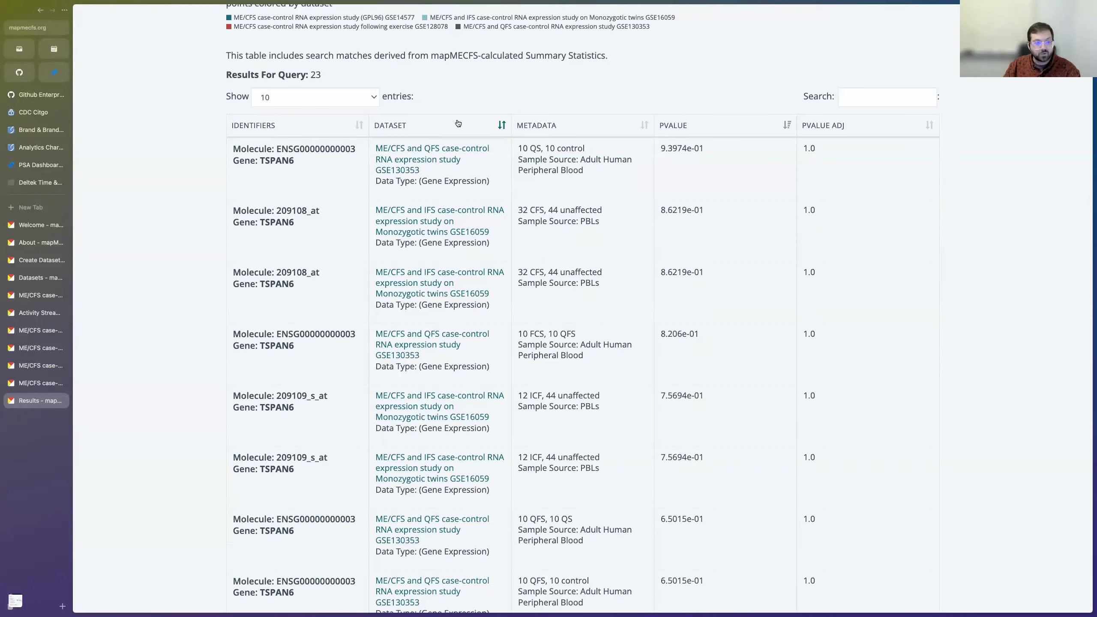
scroll(449, 125, "up", 1)
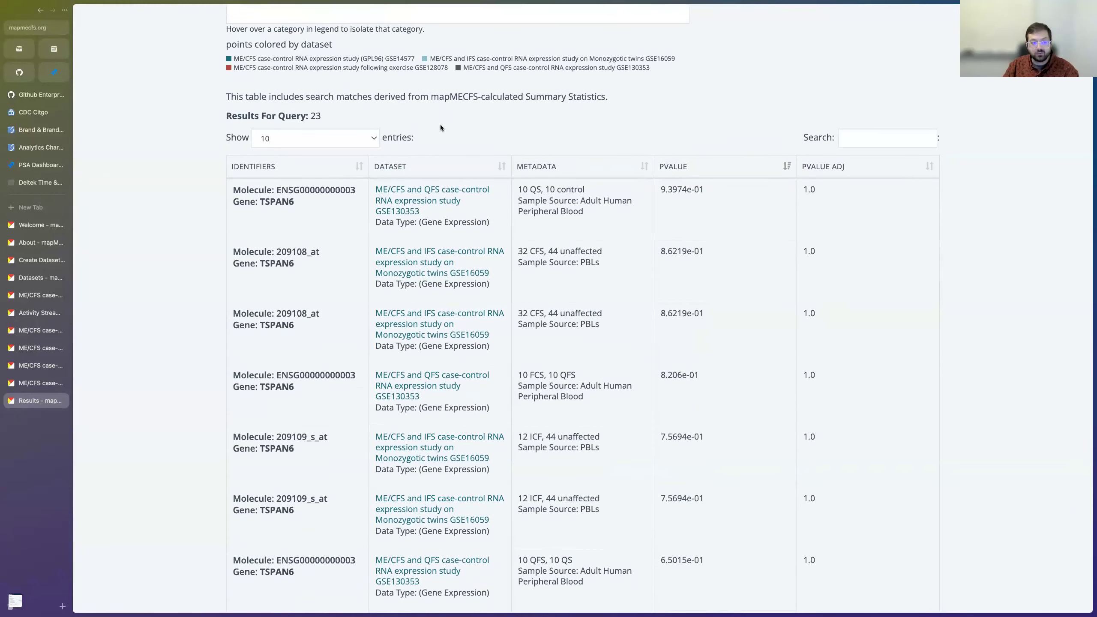
left_click(847, 139)
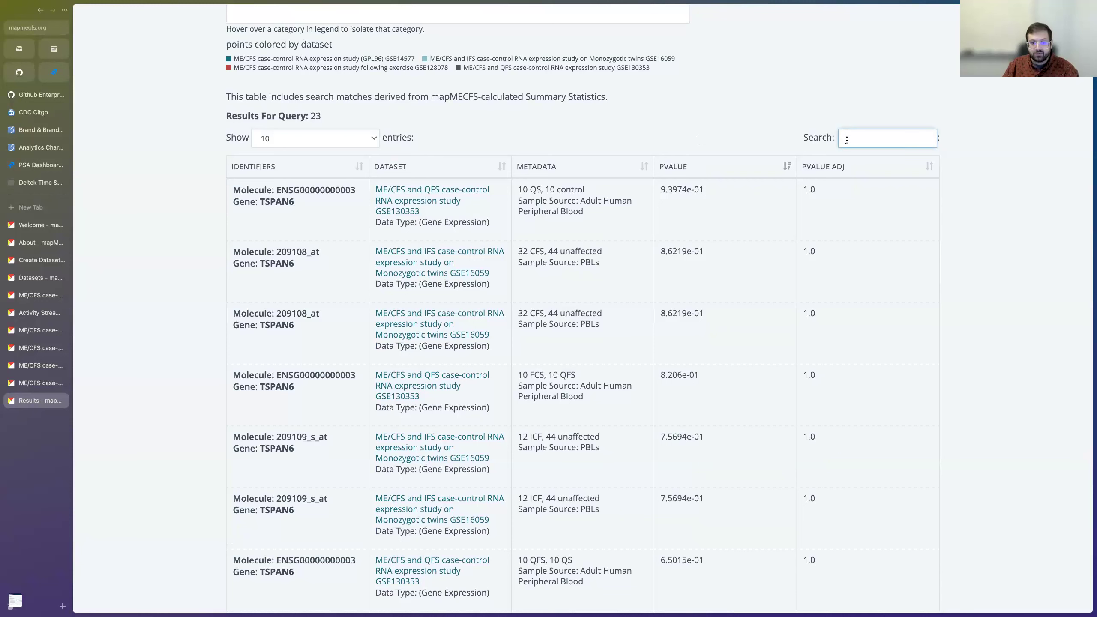
type("GPL")
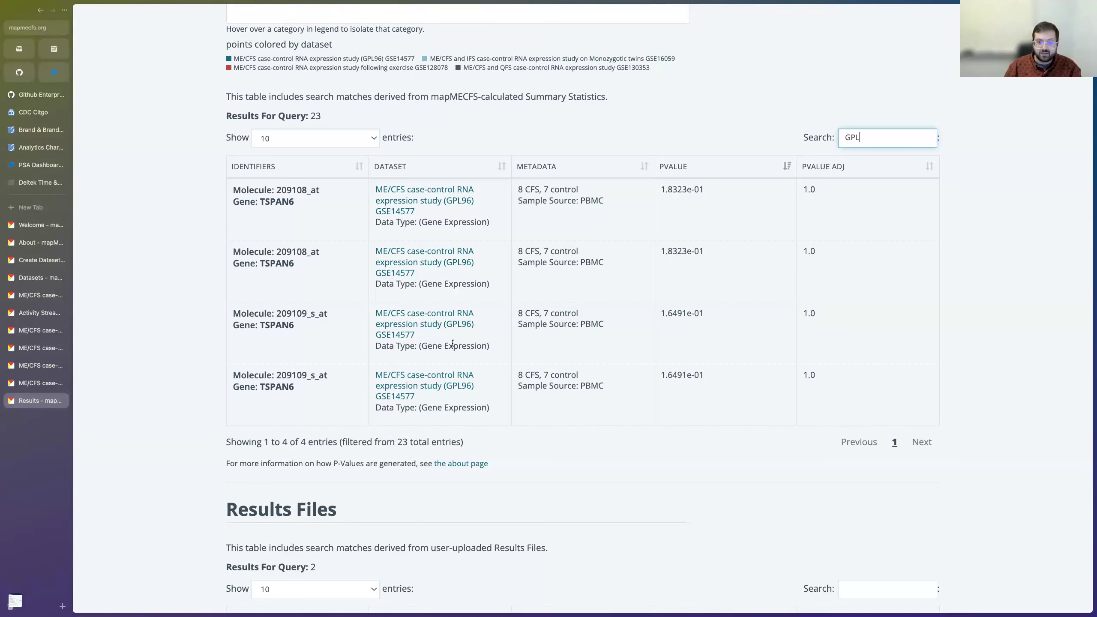
Step: Review the Results Files matches for TSPAN6, and switch to the neighbouring full-screen workspace
scroll(209, 302, "down", 7)
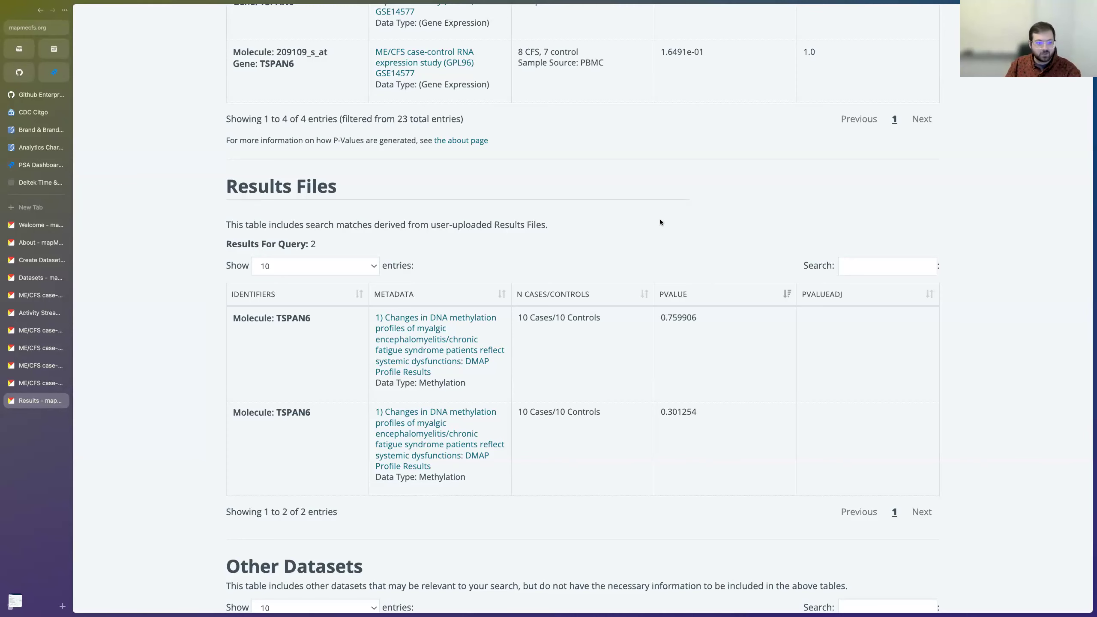
key("ctrl+Left")
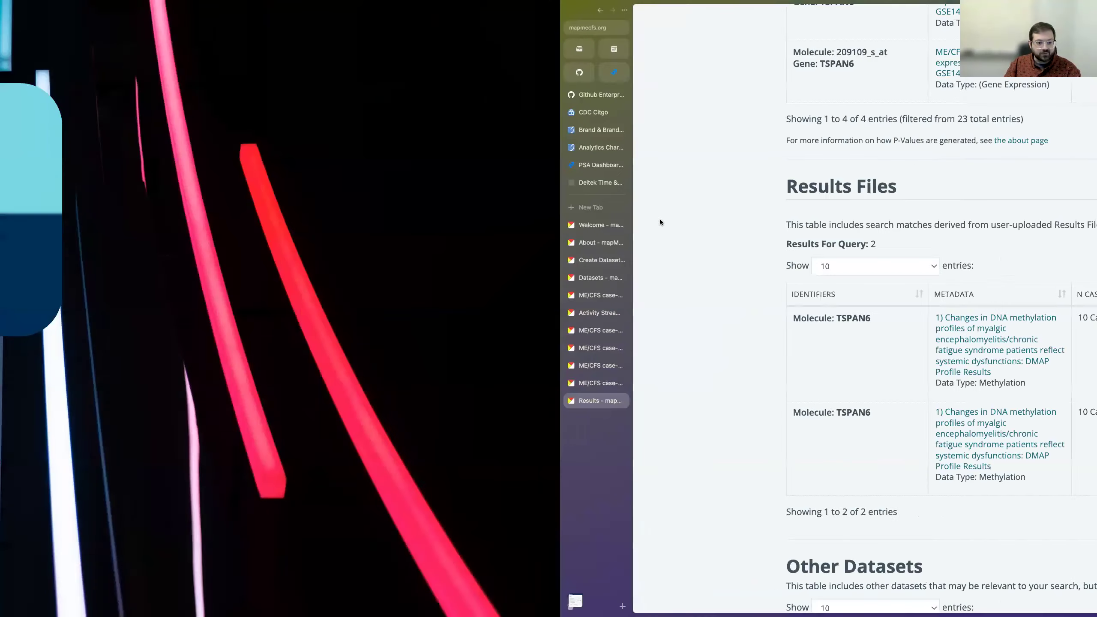